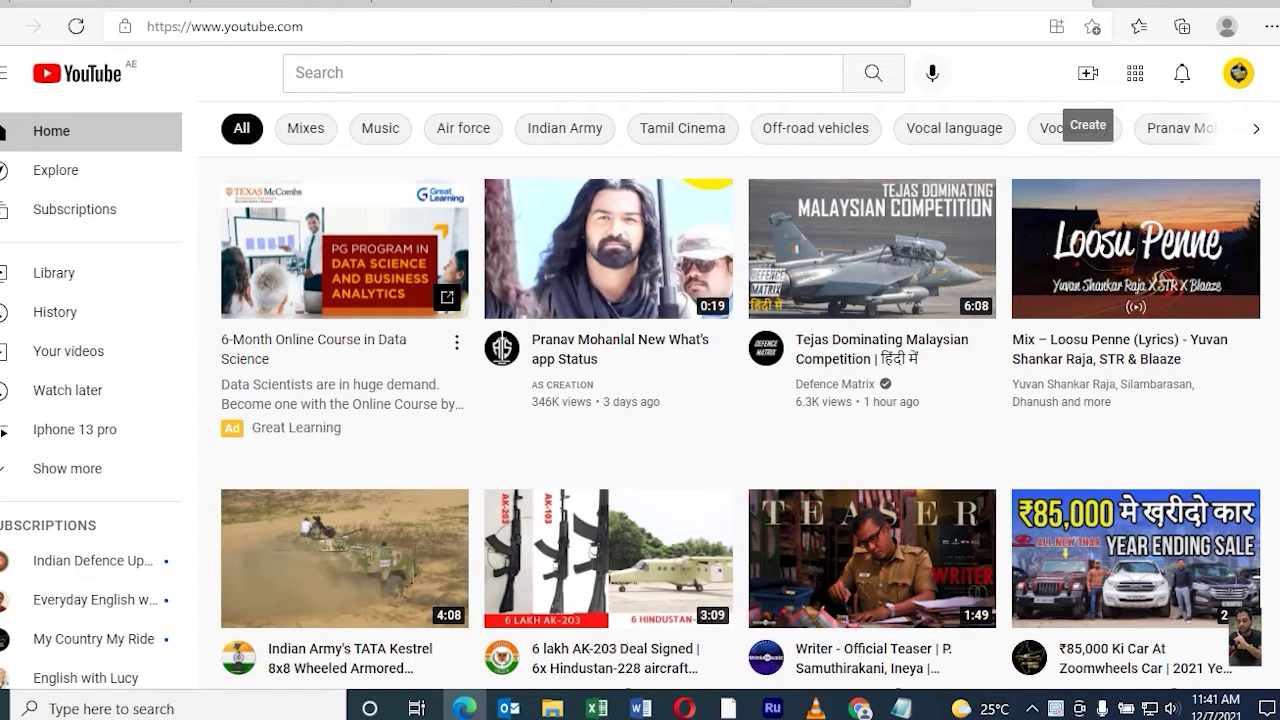
Create a new community post whose text reads 'which platform is good for Real Estate ?'
{"action": "left_click", "coordinate": [1088, 73]}
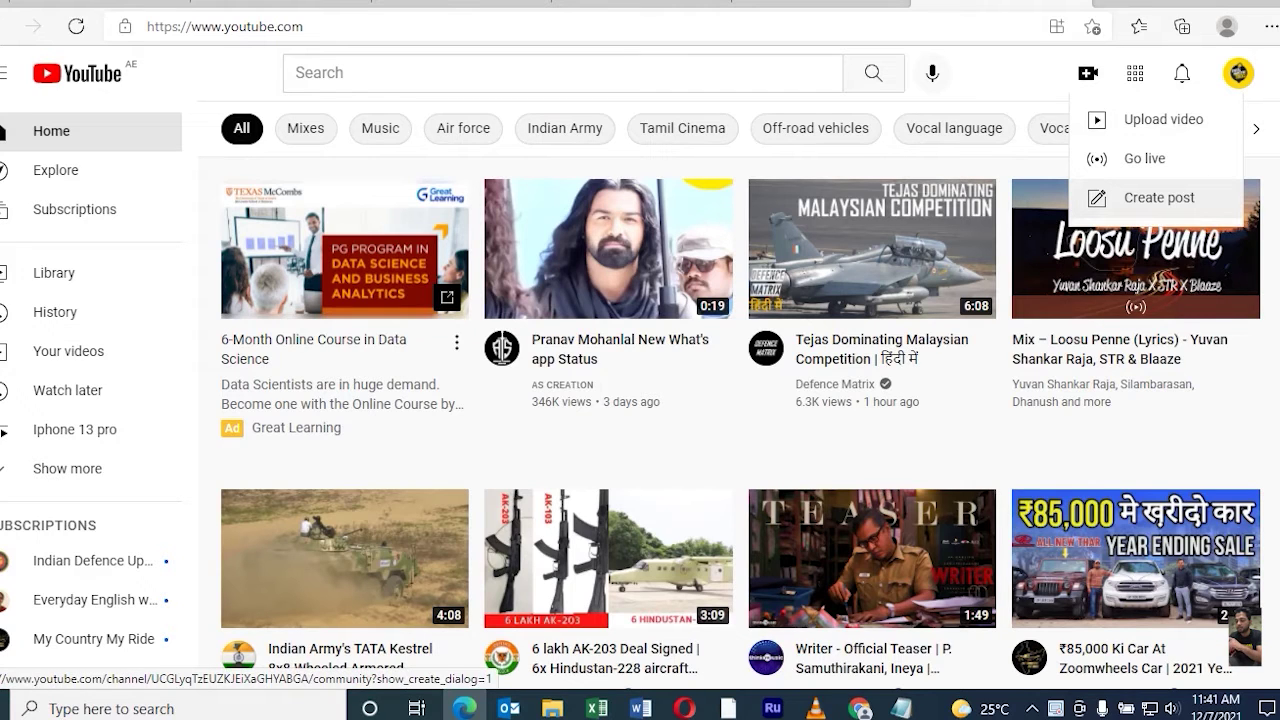
{"action": "left_click", "coordinate": [1150, 197]}
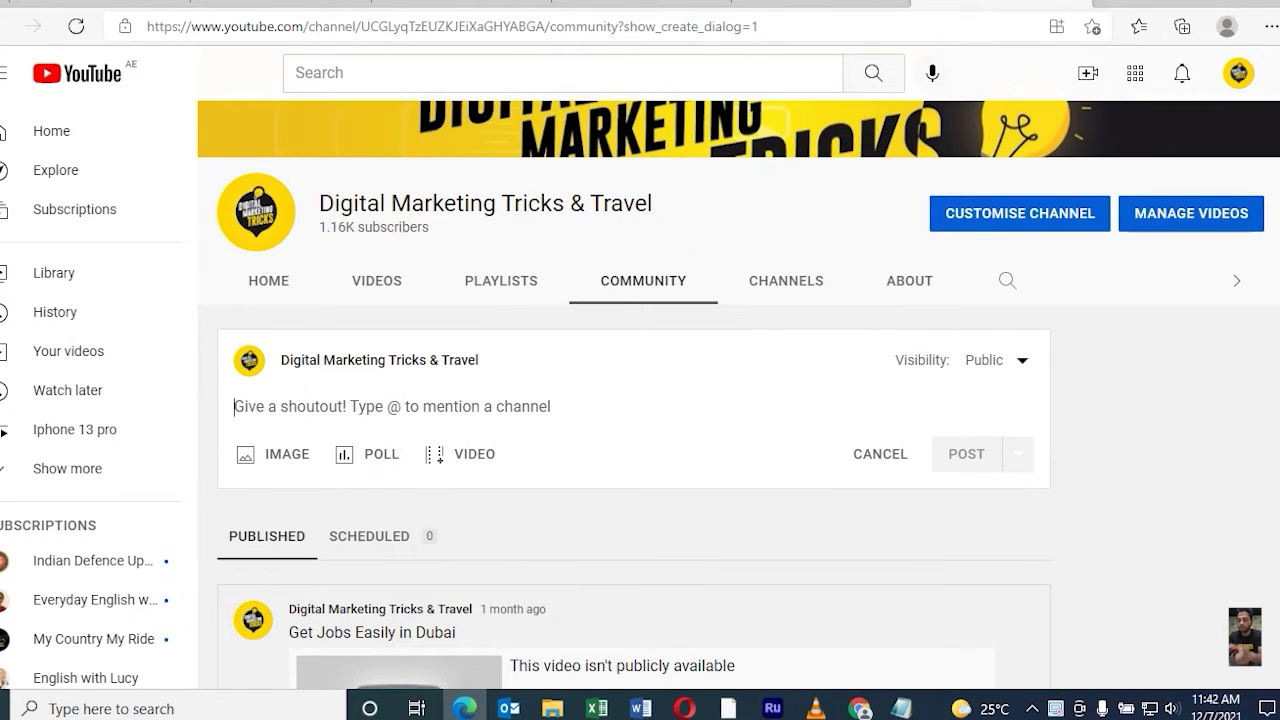
{"action": "type", "text": "which platform is good for Real Estate ?"}
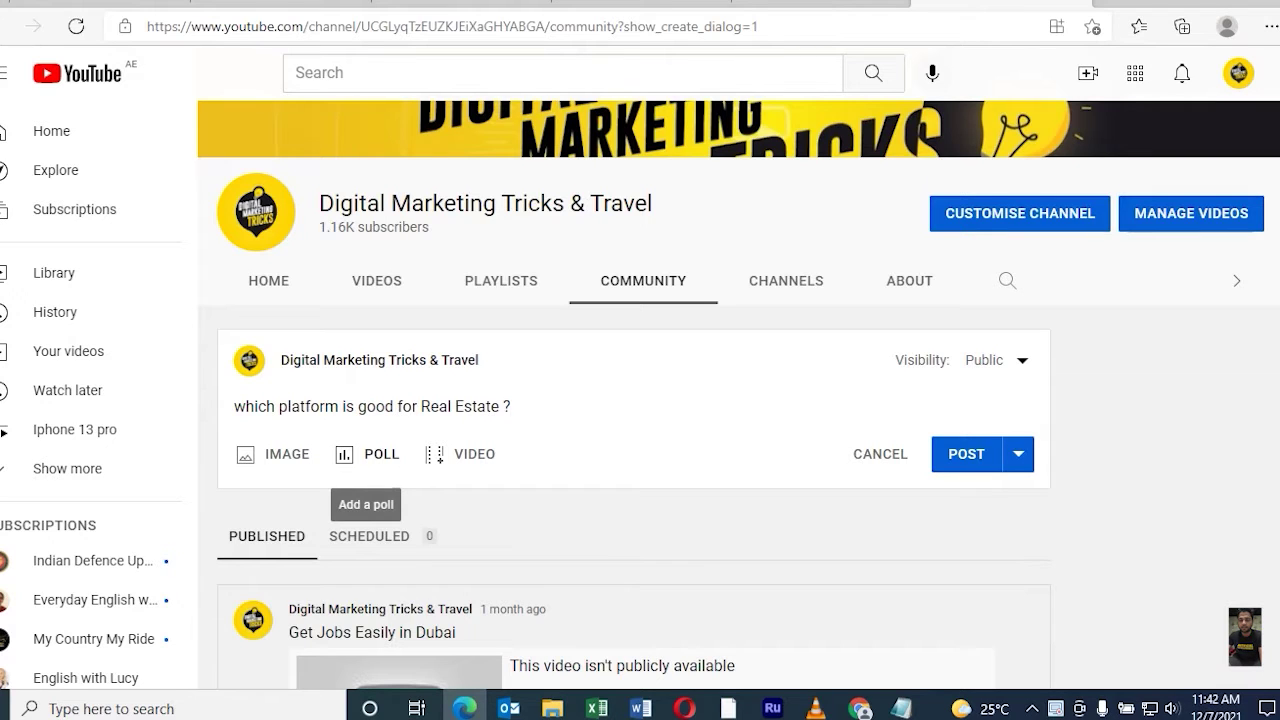
Turn the post into a poll with first answers Facebook and Instagram
{"action": "left_click", "coordinate": [370, 454]}
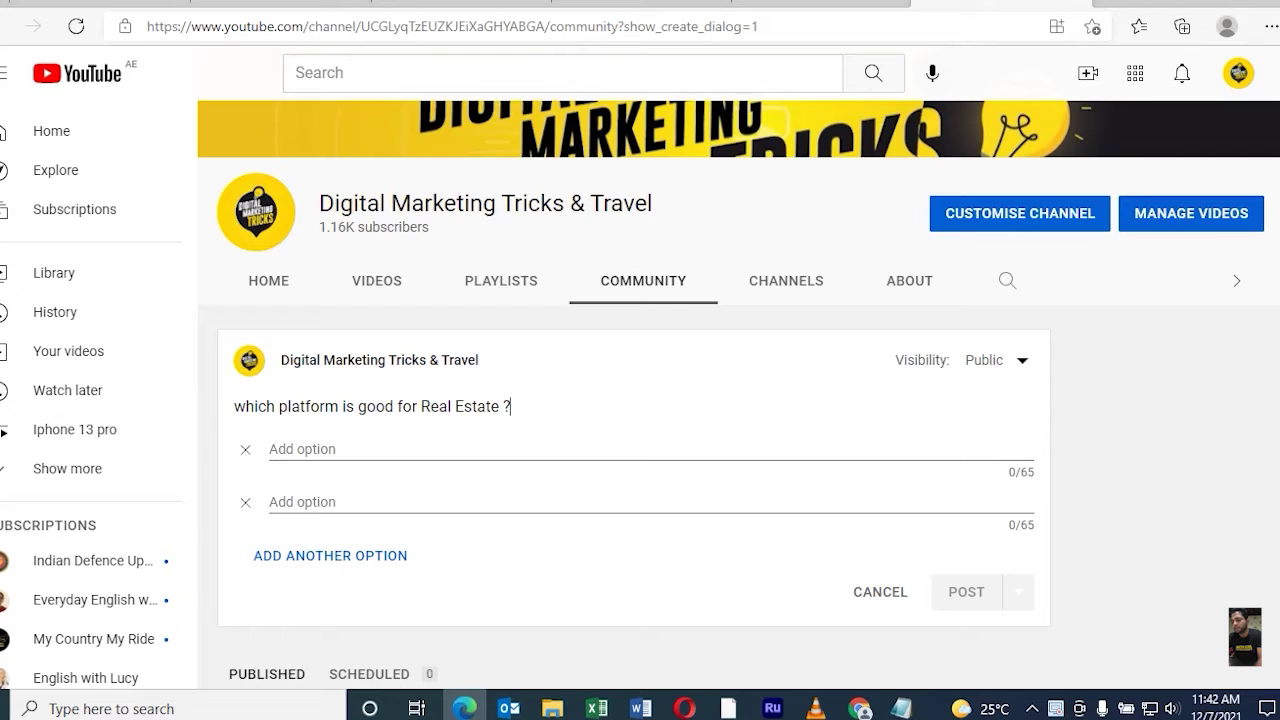
{"action": "key", "text": "Tab"}
{"action": "type", "text": "F"}
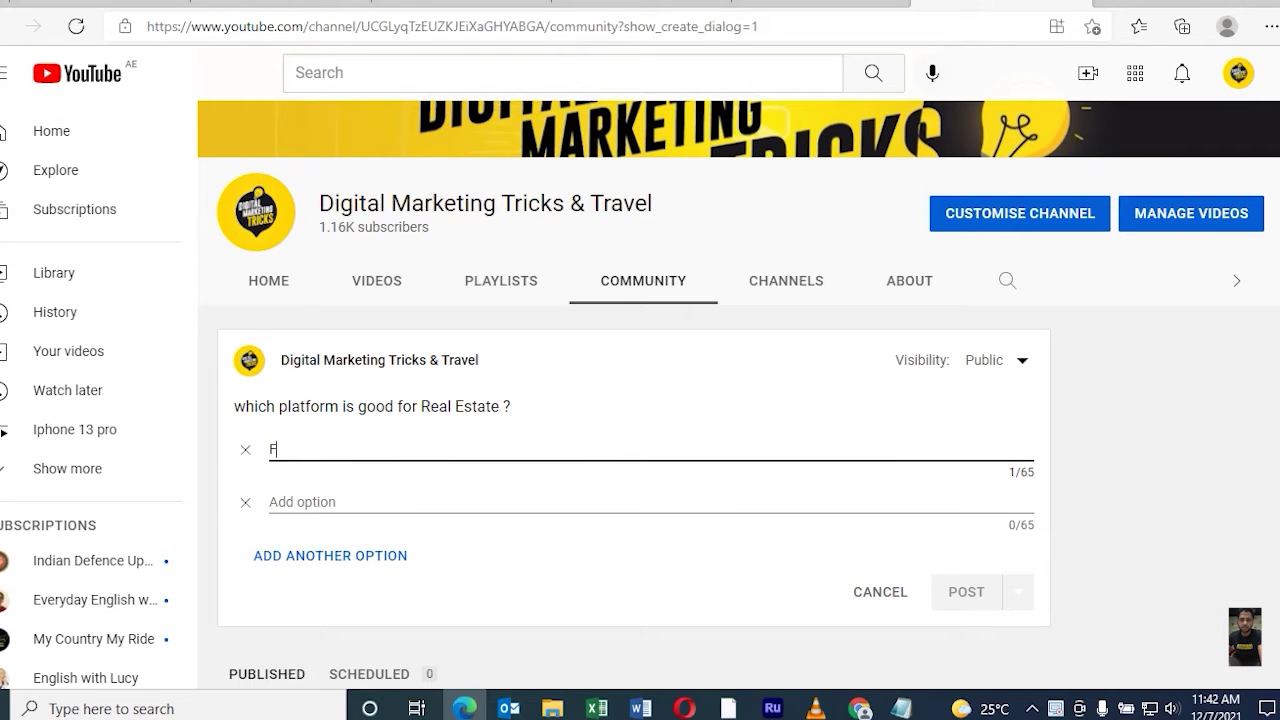
{"action": "type", "text": "acebook"}
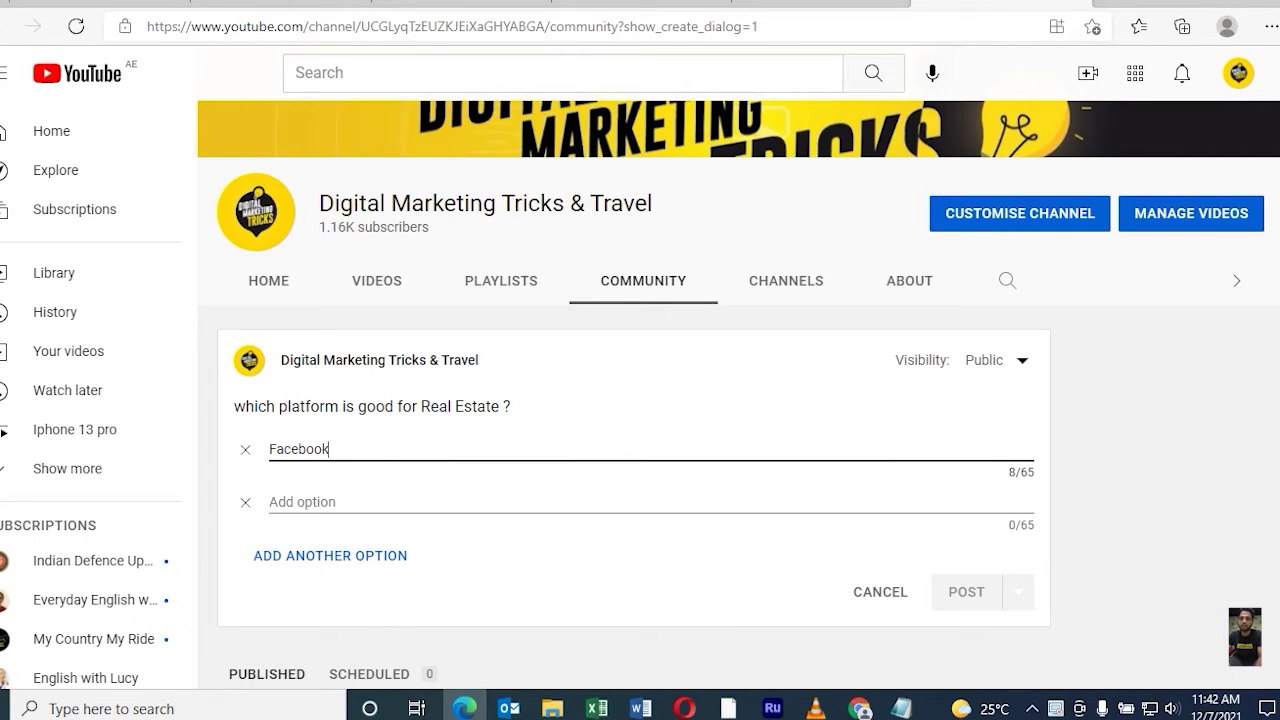
{"action": "key", "text": "Tab"}
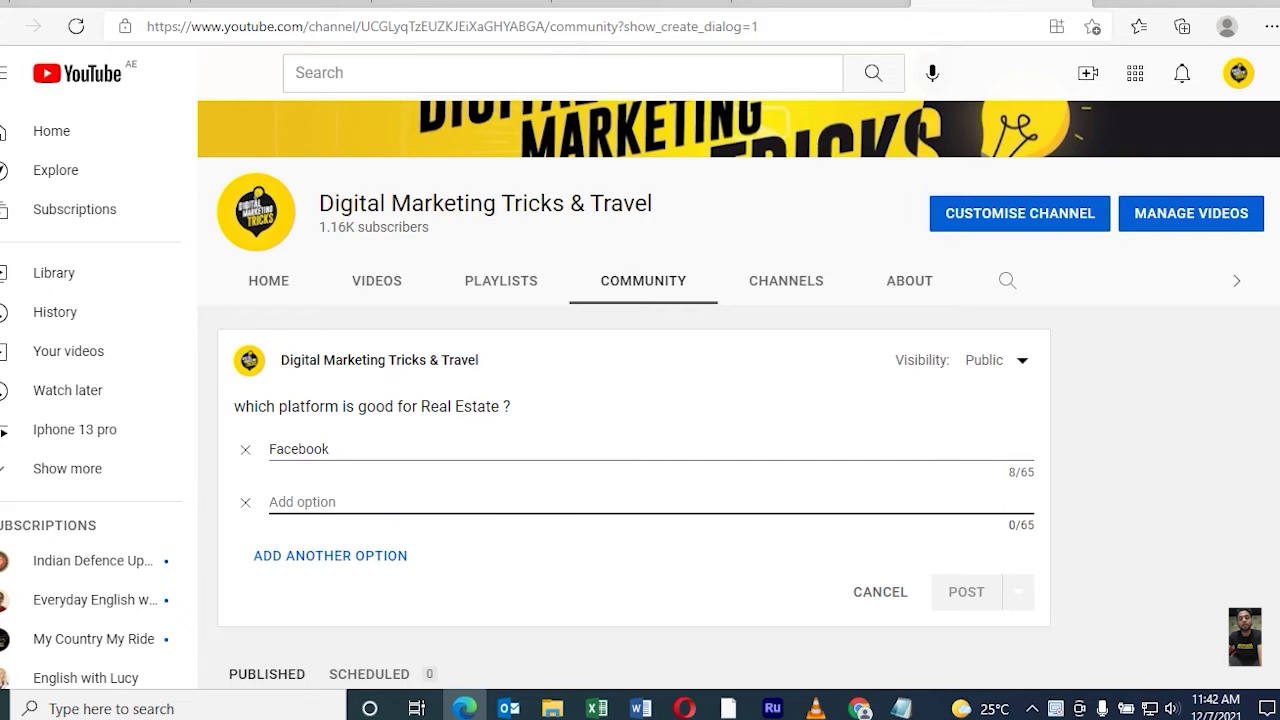
{"action": "type", "text": "Inst"}
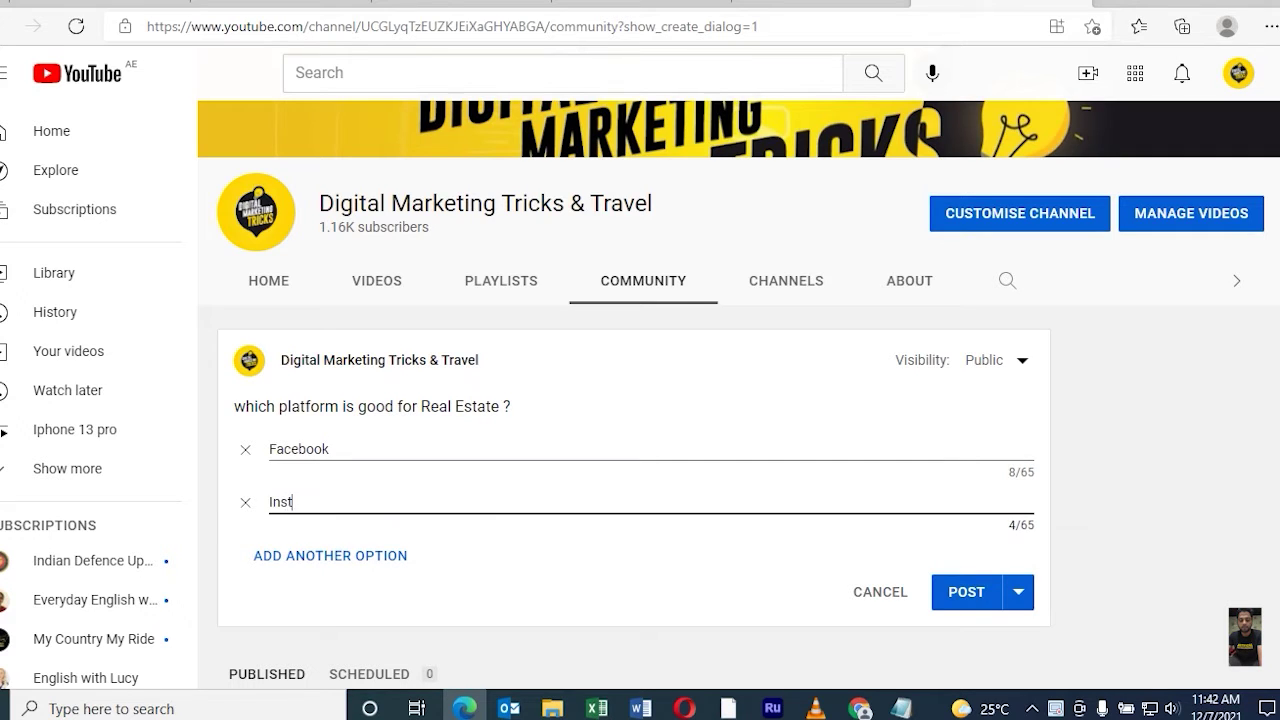
{"action": "type", "text": "agram"}
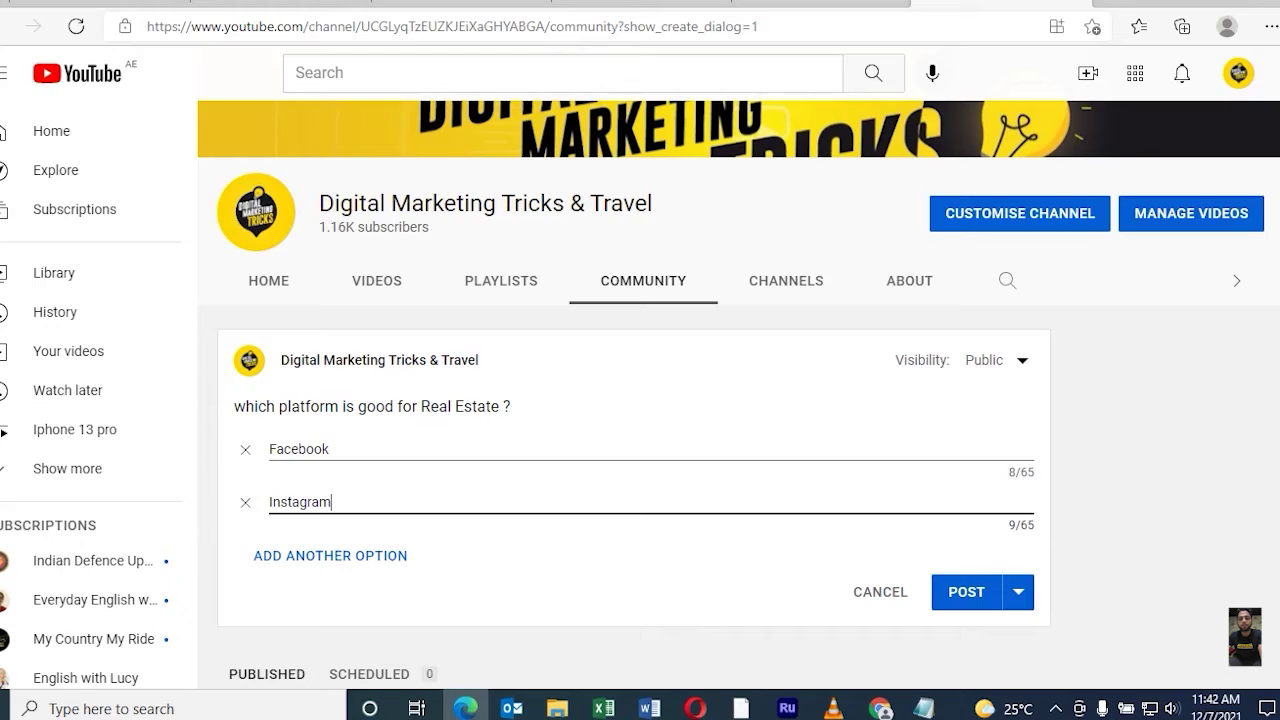
Add the remaining poll answers Google Adwords, LinkedIn and Twitter
{"action": "key", "text": "Tab"}
{"action": "key", "text": "Return"}
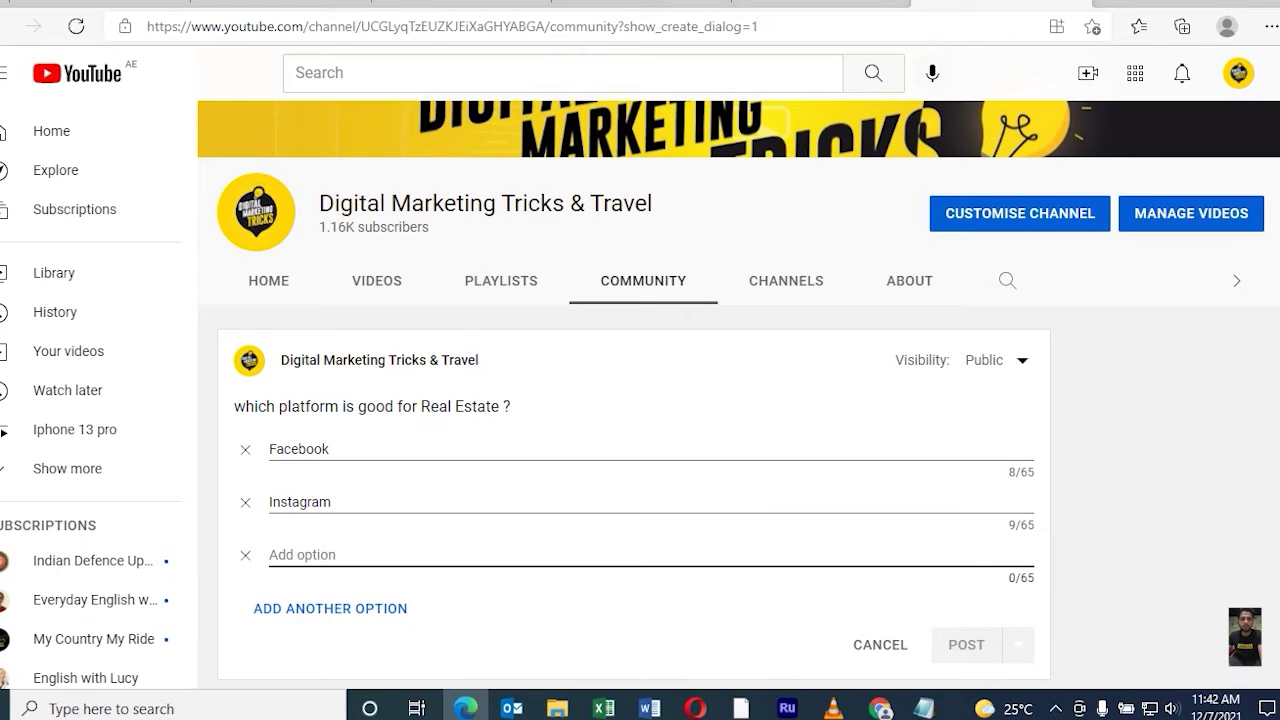
{"action": "type", "text": "Google"}
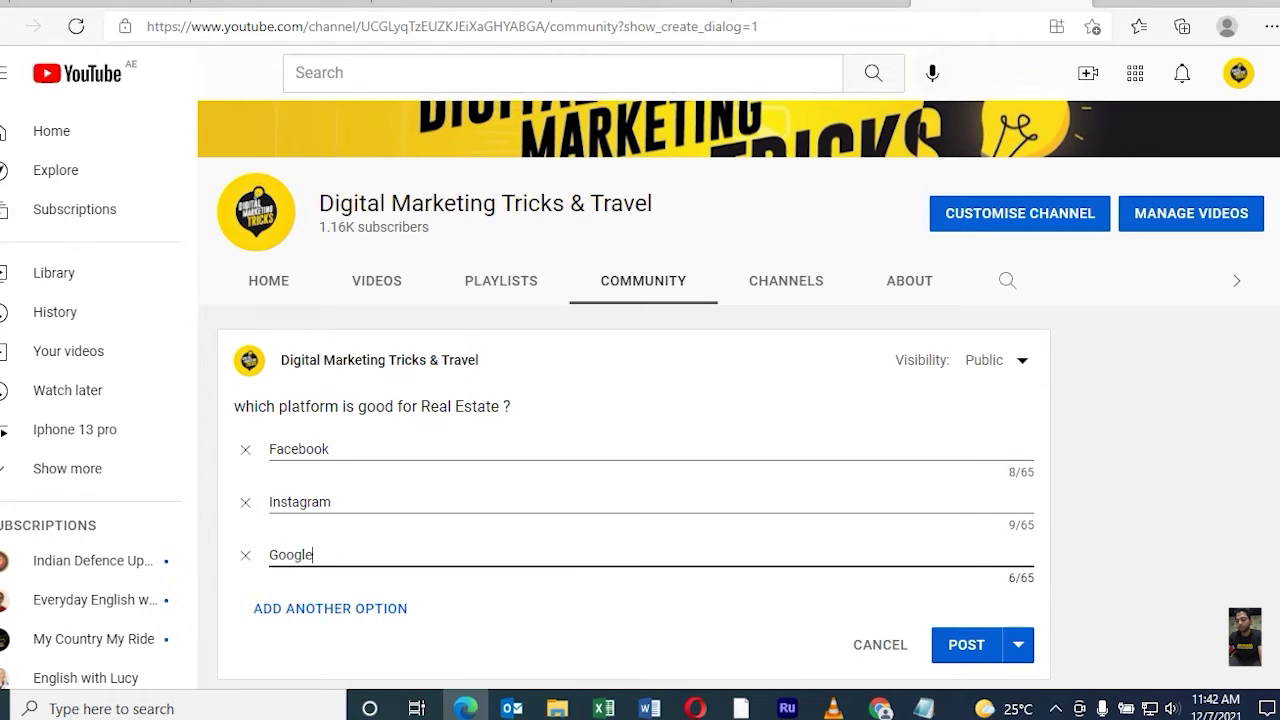
{"action": "key", "text": "Tab"}
{"action": "key", "text": "Return"}
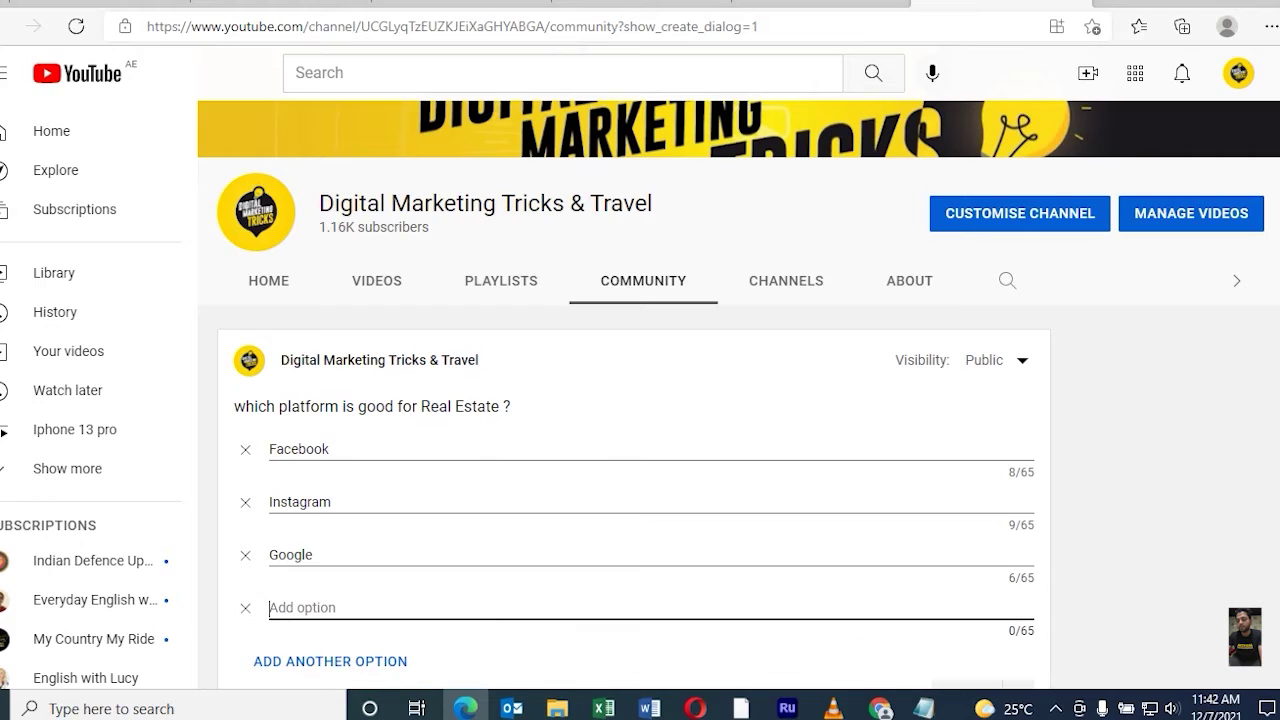
{"action": "key", "text": "shift+Tab"}
{"action": "type", "text": "A"}
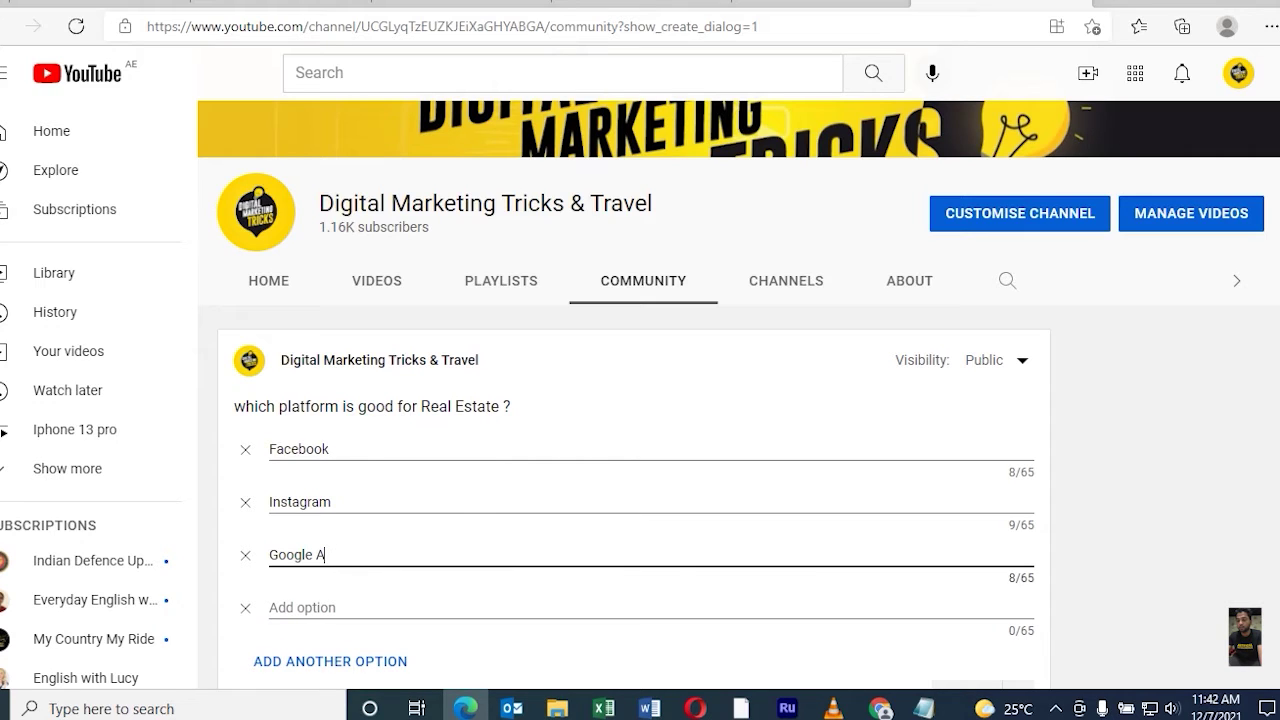
{"action": "type", "text": "dwords"}
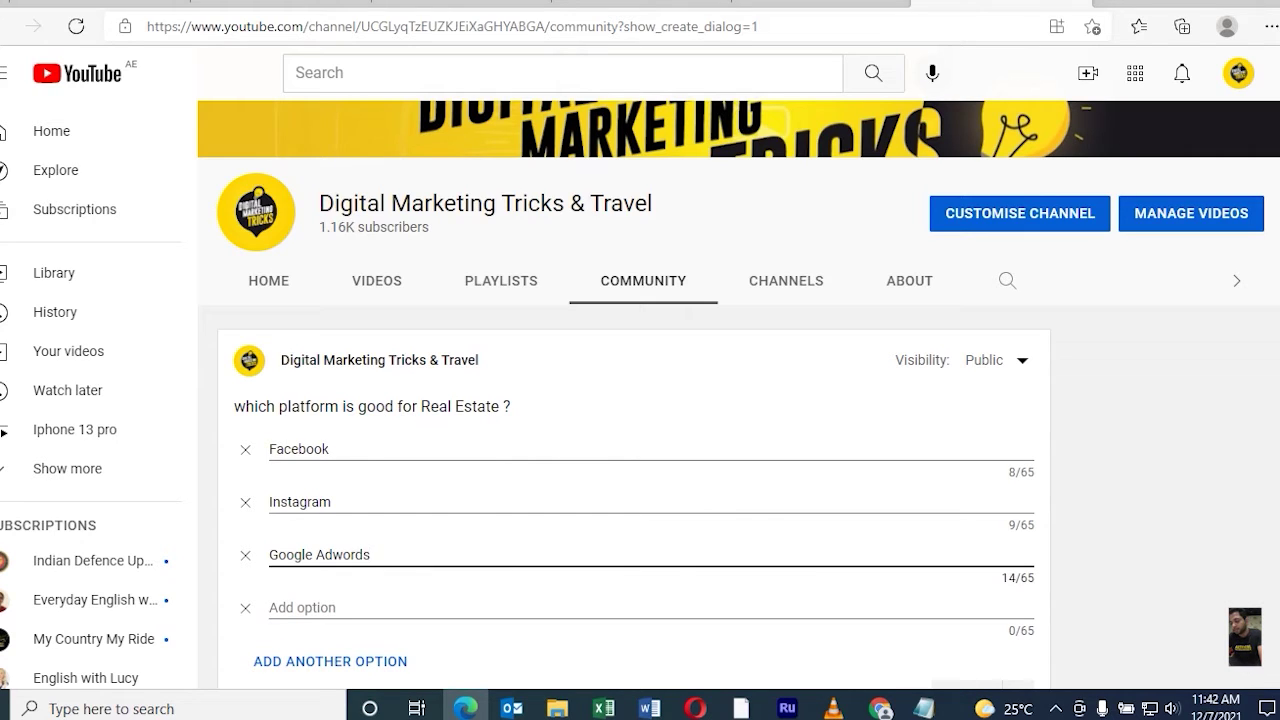
{"action": "key", "text": "Tab"}
{"action": "type", "text": "Li"}
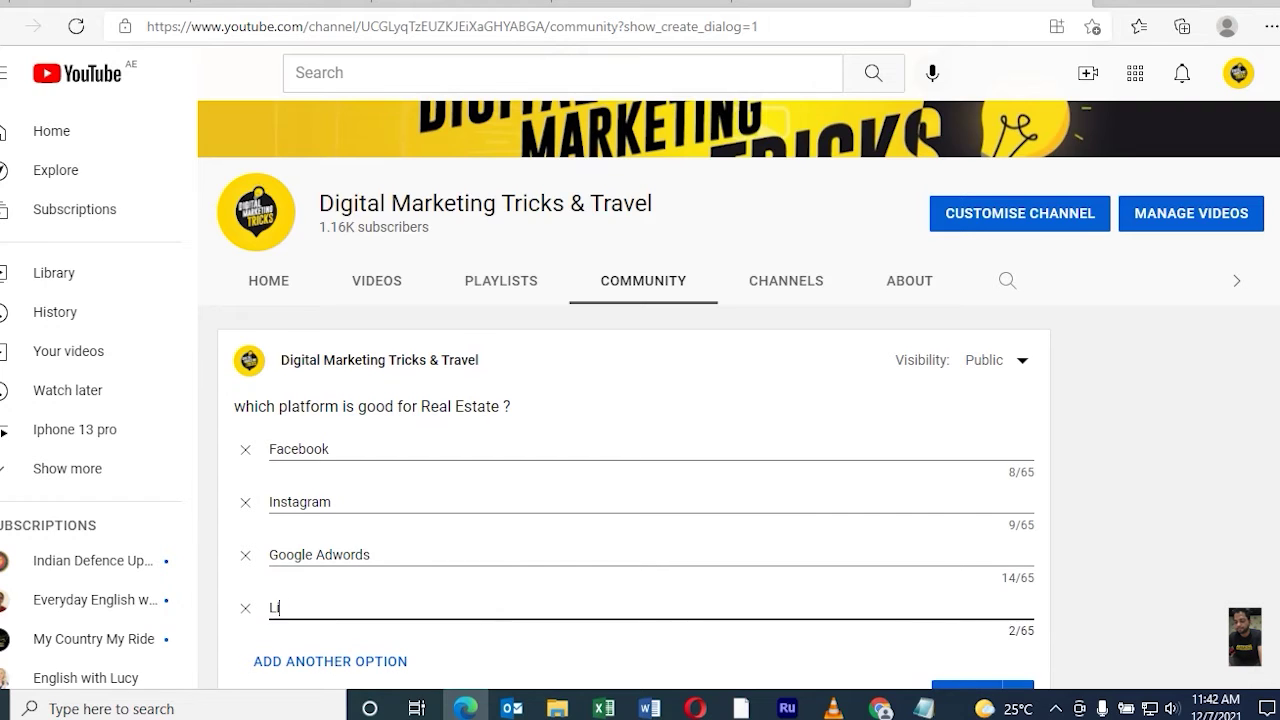
{"action": "type", "text": "nkedIn"}
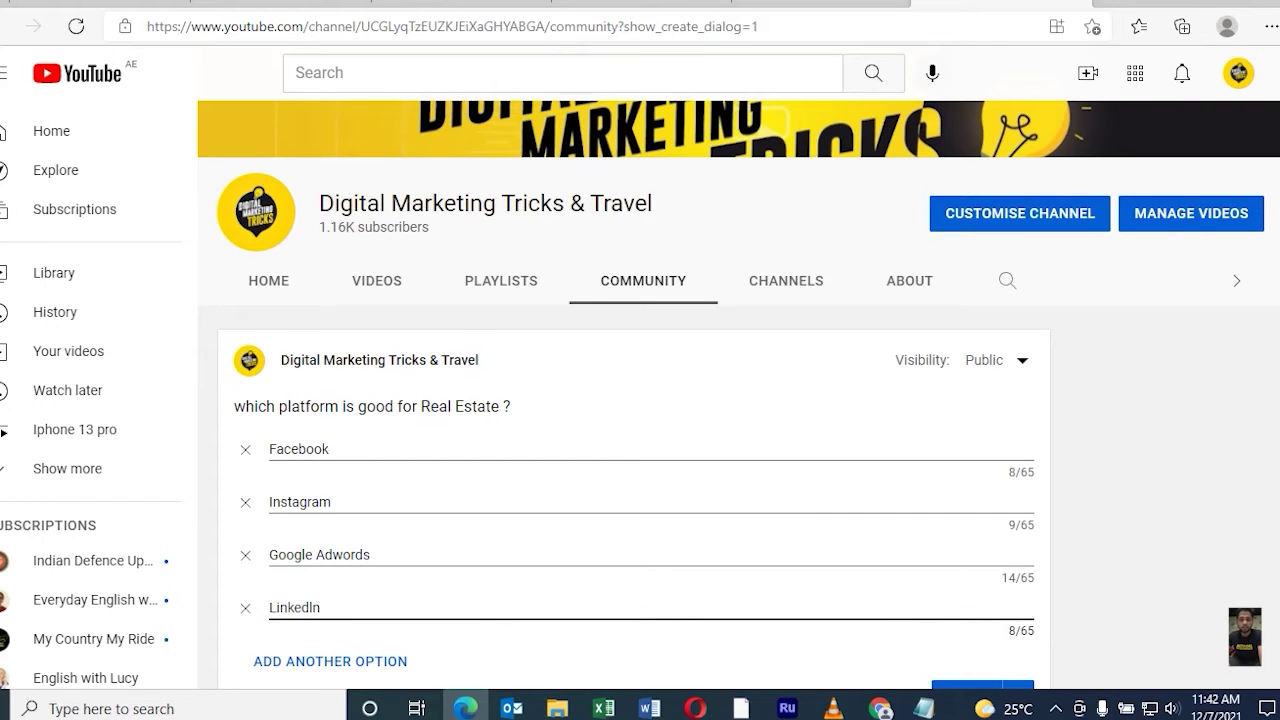
{"action": "key", "text": "Tab"}
{"action": "scroll", "coordinate": [640, 400], "scroll_direction": "down", "scroll_amount": 1}
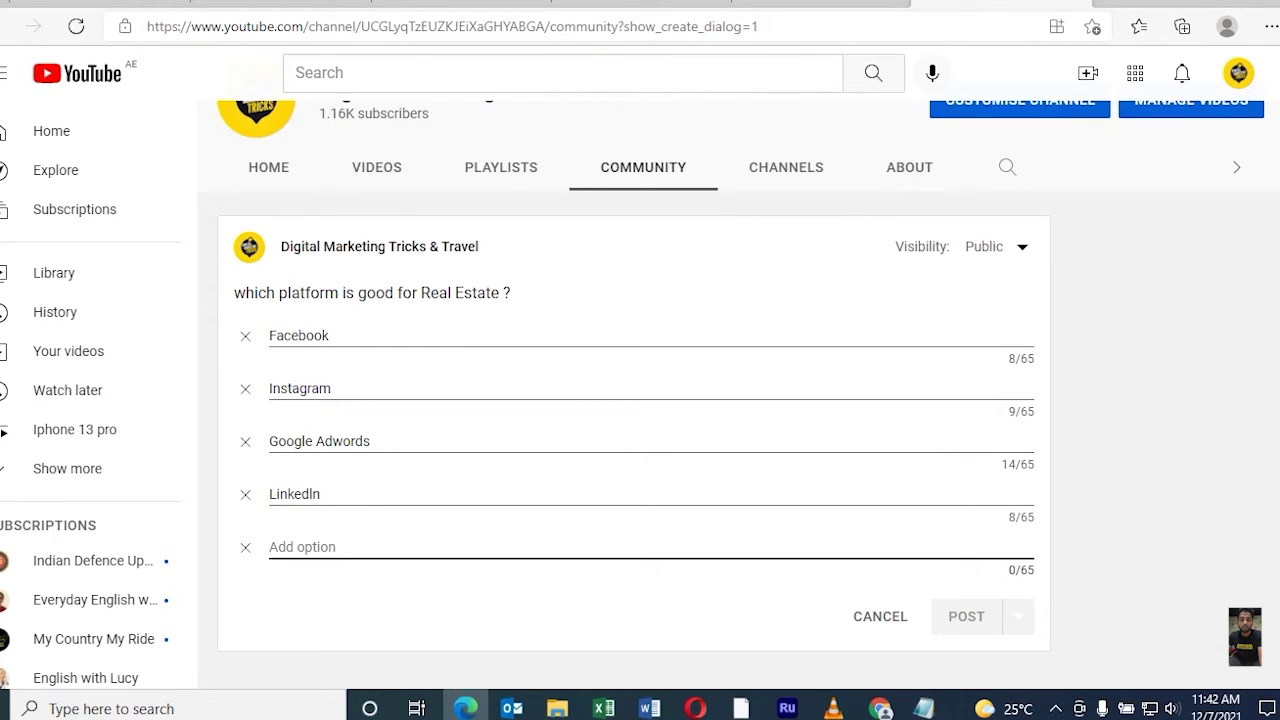
{"action": "type", "text": "Twitter"}
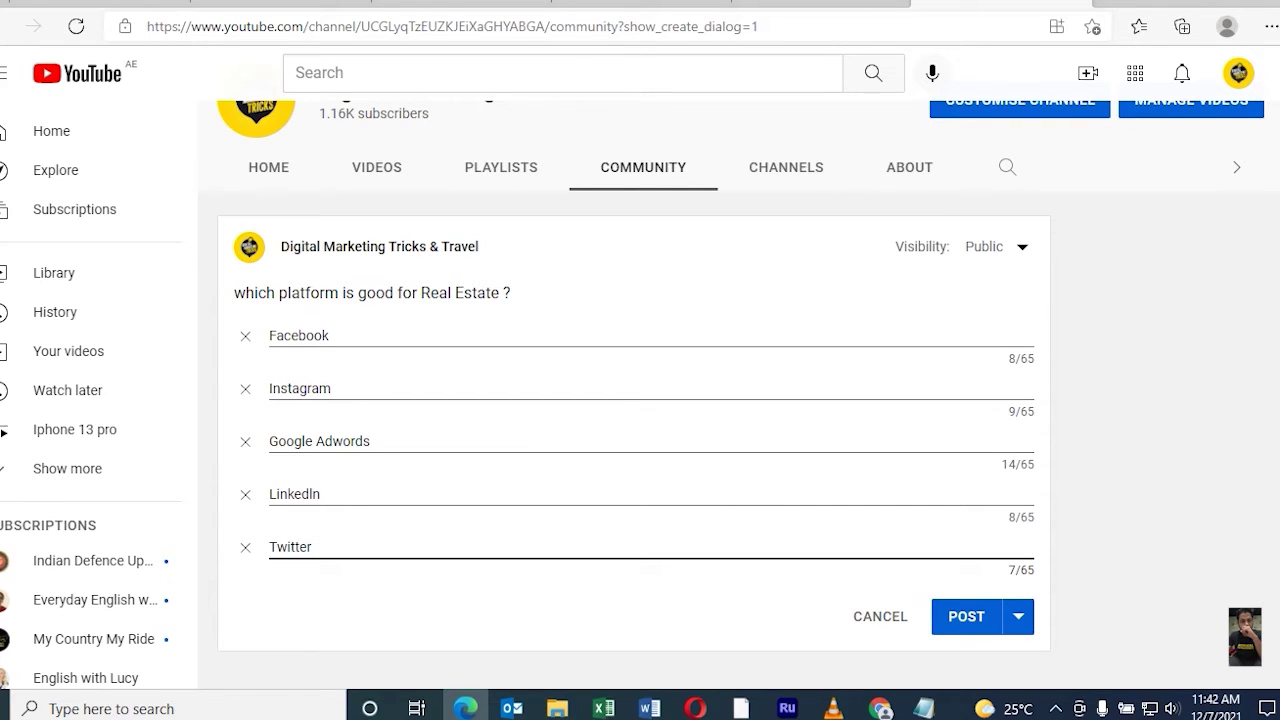
Add '#facebook #realestate #platform #good' on a new line below the poll question
{"action": "left_click", "coordinate": [512, 292]}
{"action": "key", "text": "Return"}
{"action": "type", "text": "#"}
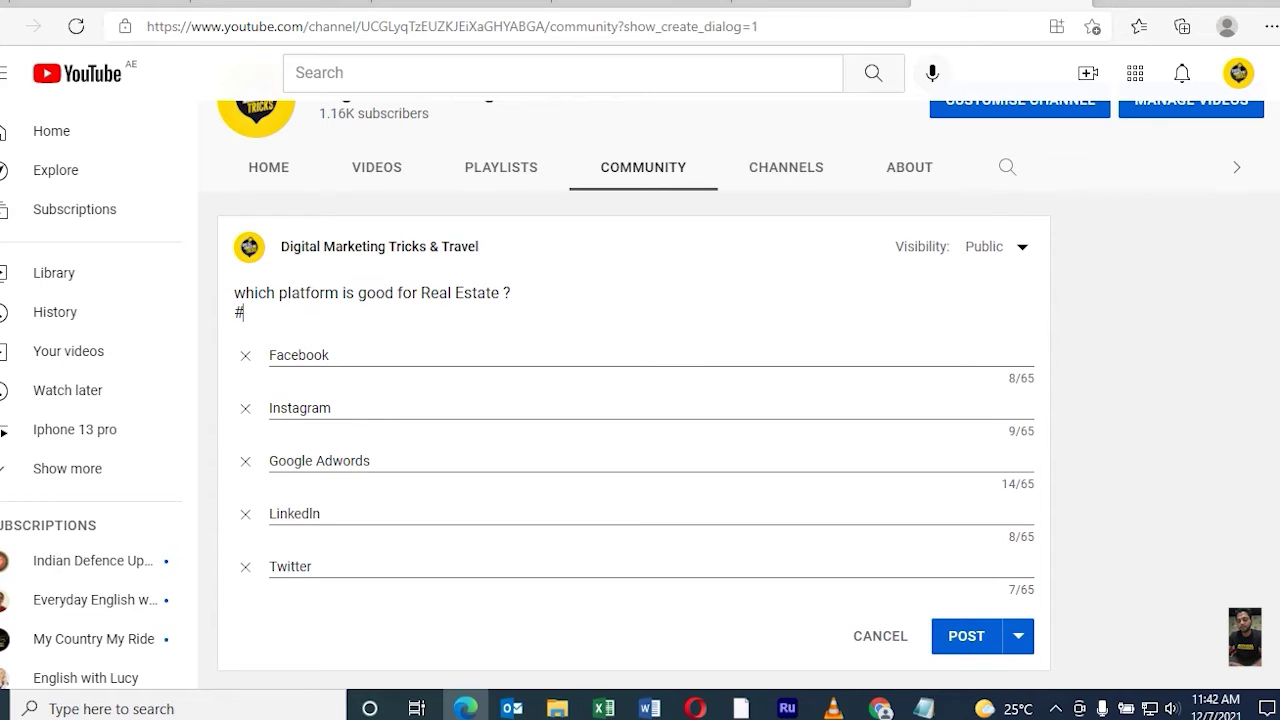
{"action": "type", "text": "f"}
{"action": "type", "text": "acebook"}
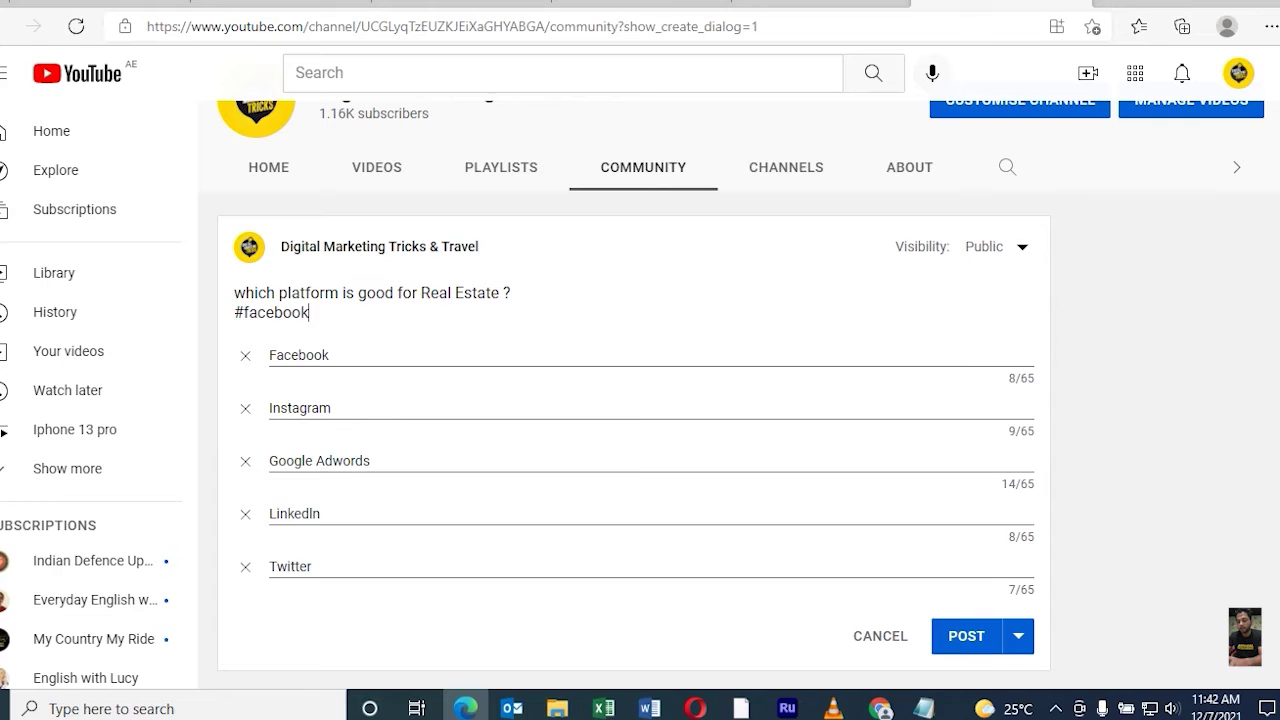
{"action": "type", "text": " #r"}
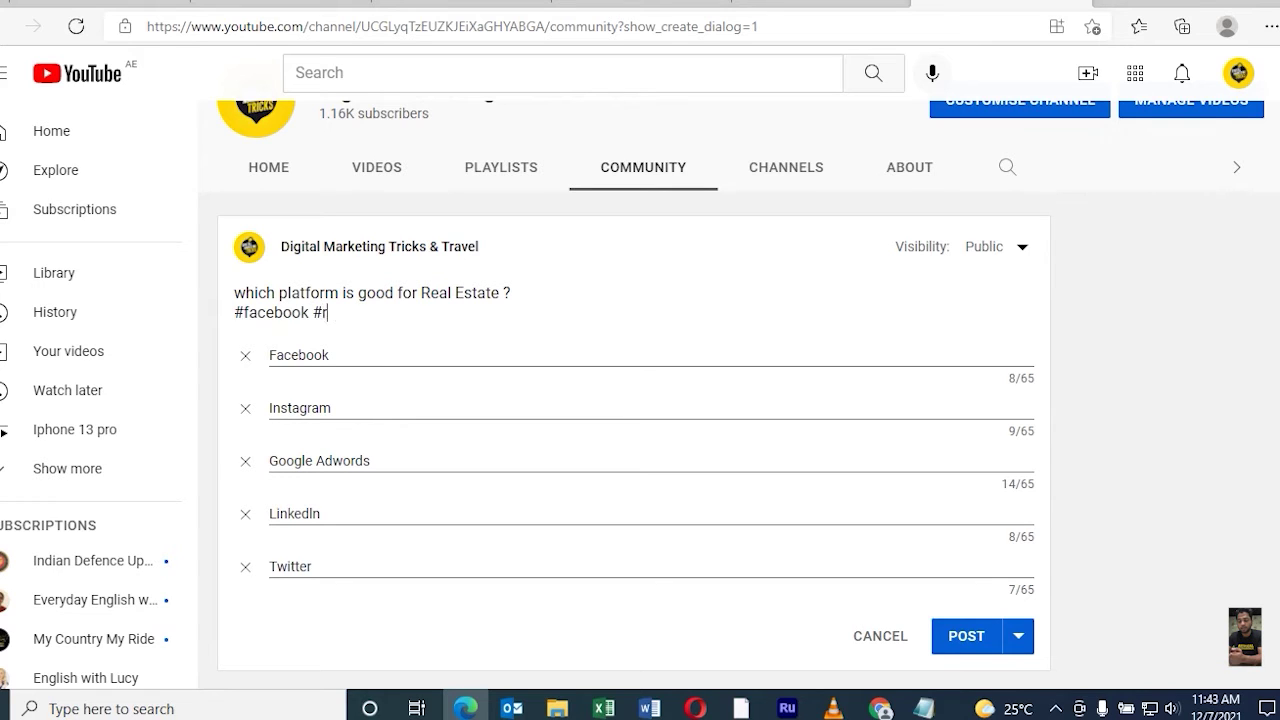
{"action": "type", "text": "ealesta"}
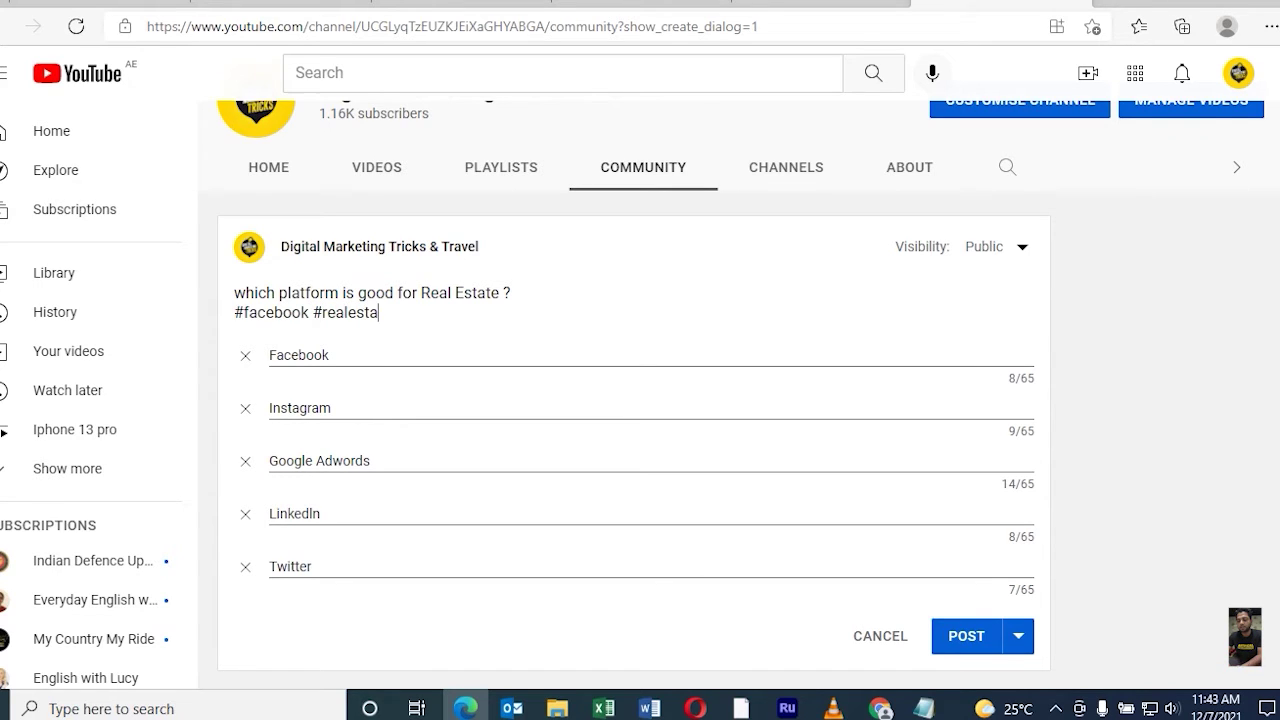
{"action": "type", "text": "te"}
{"action": "type", "text": " #"}
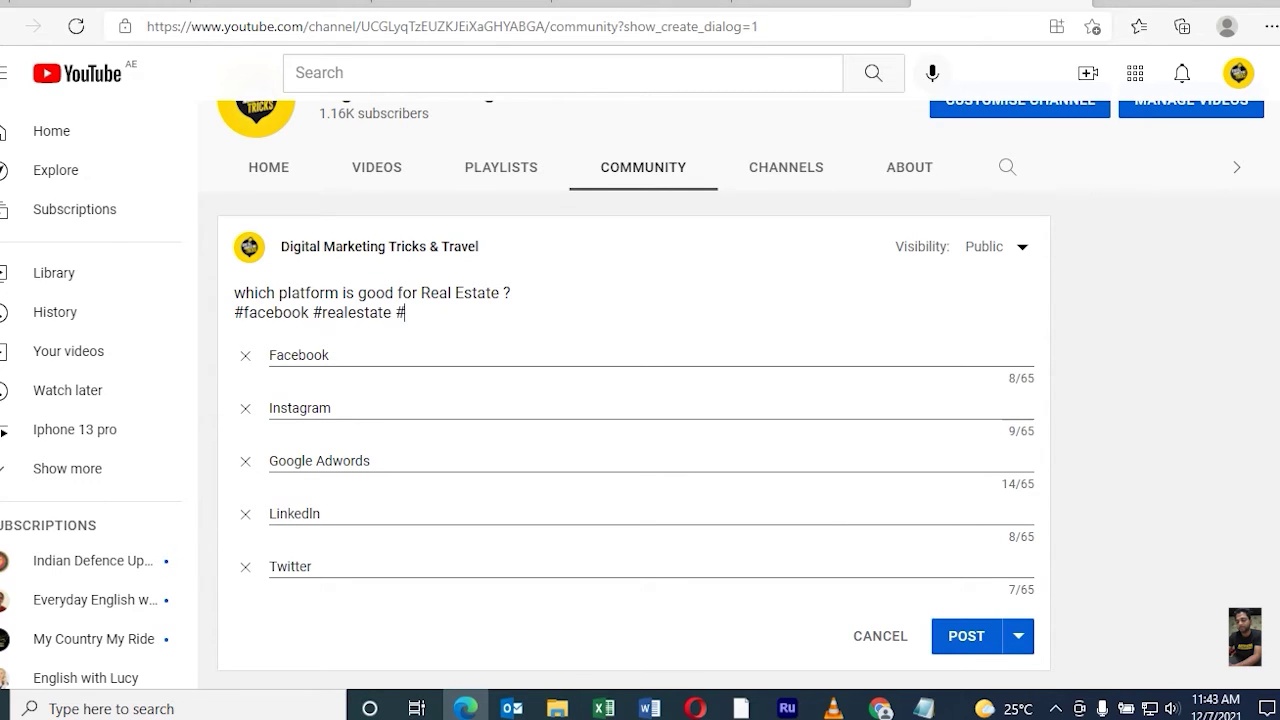
{"action": "type", "text": "platfor"}
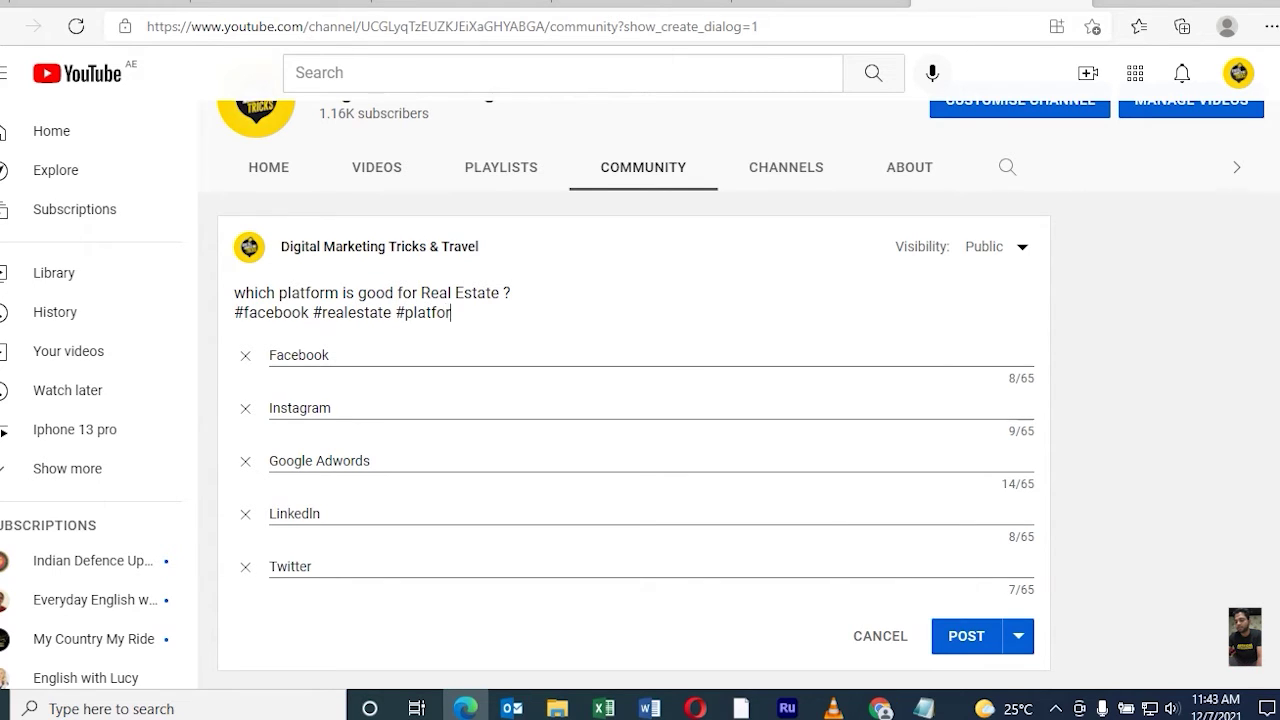
{"action": "type", "text": "m"}
{"action": "type", "text": " #good"}
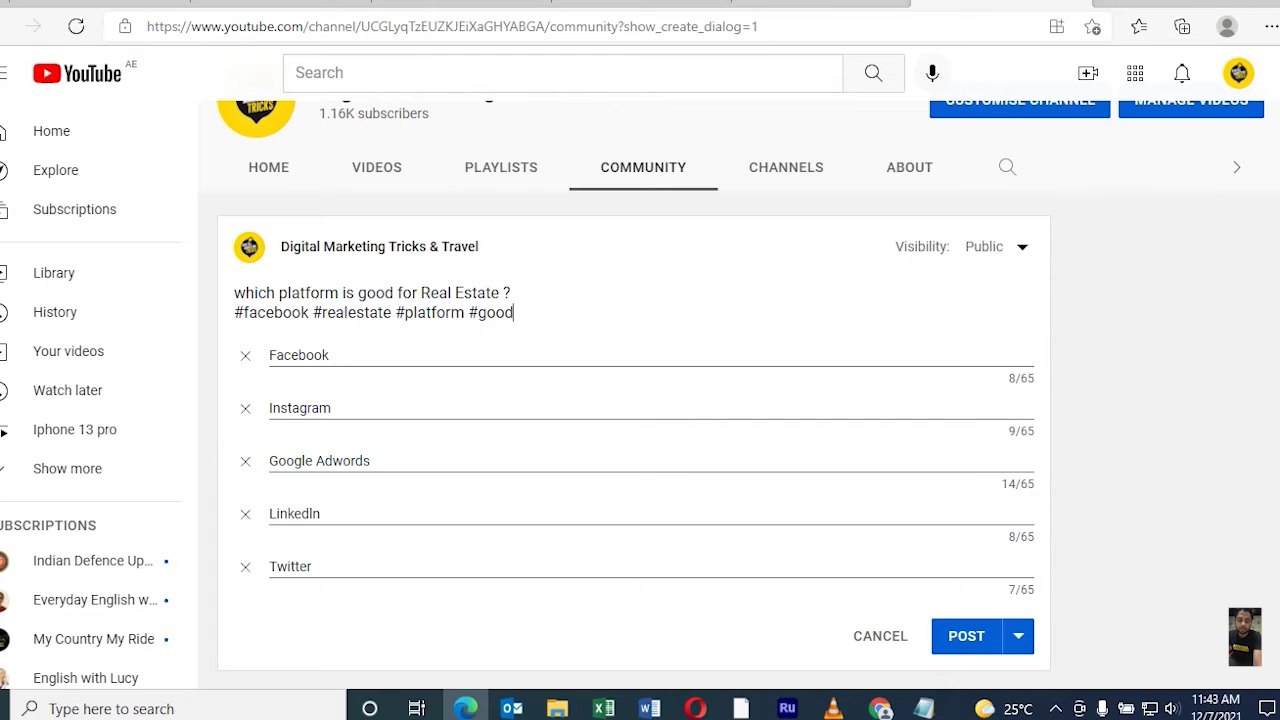
Review the poll's visibility and switch it to scheduled publishing
{"action": "left_click", "coordinate": [1002, 252]}
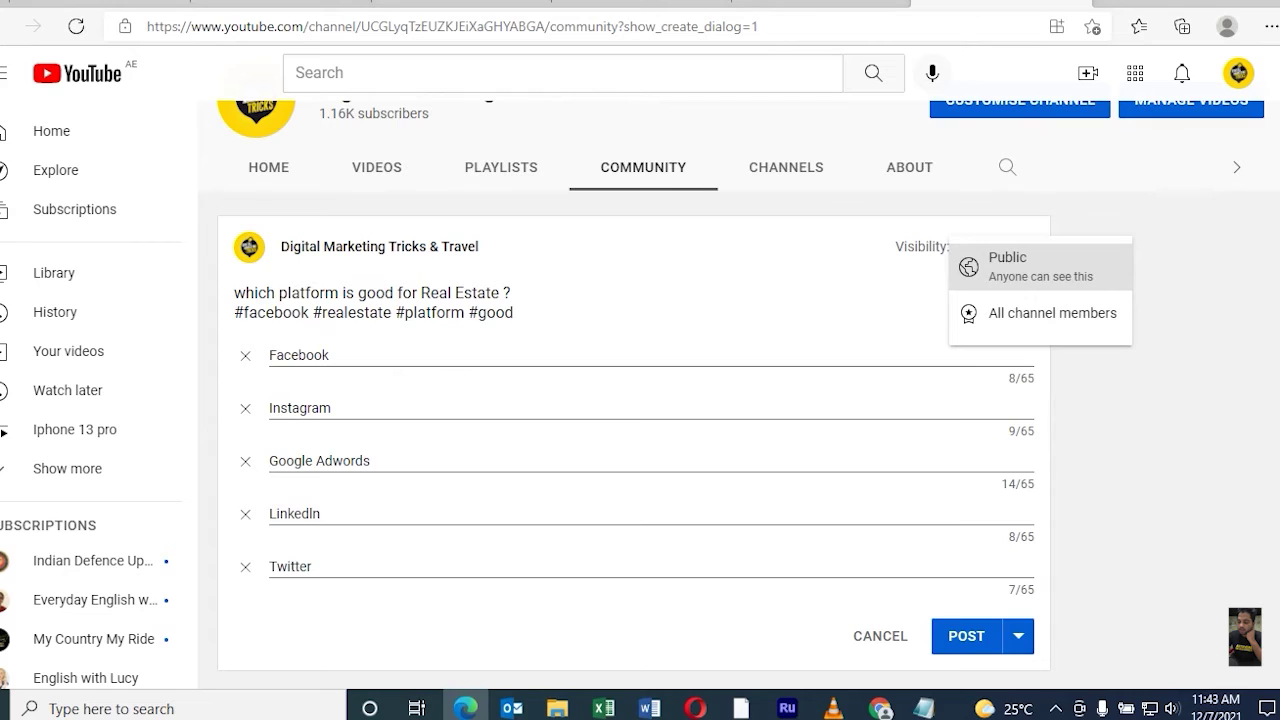
{"action": "left_click", "coordinate": [1018, 636]}
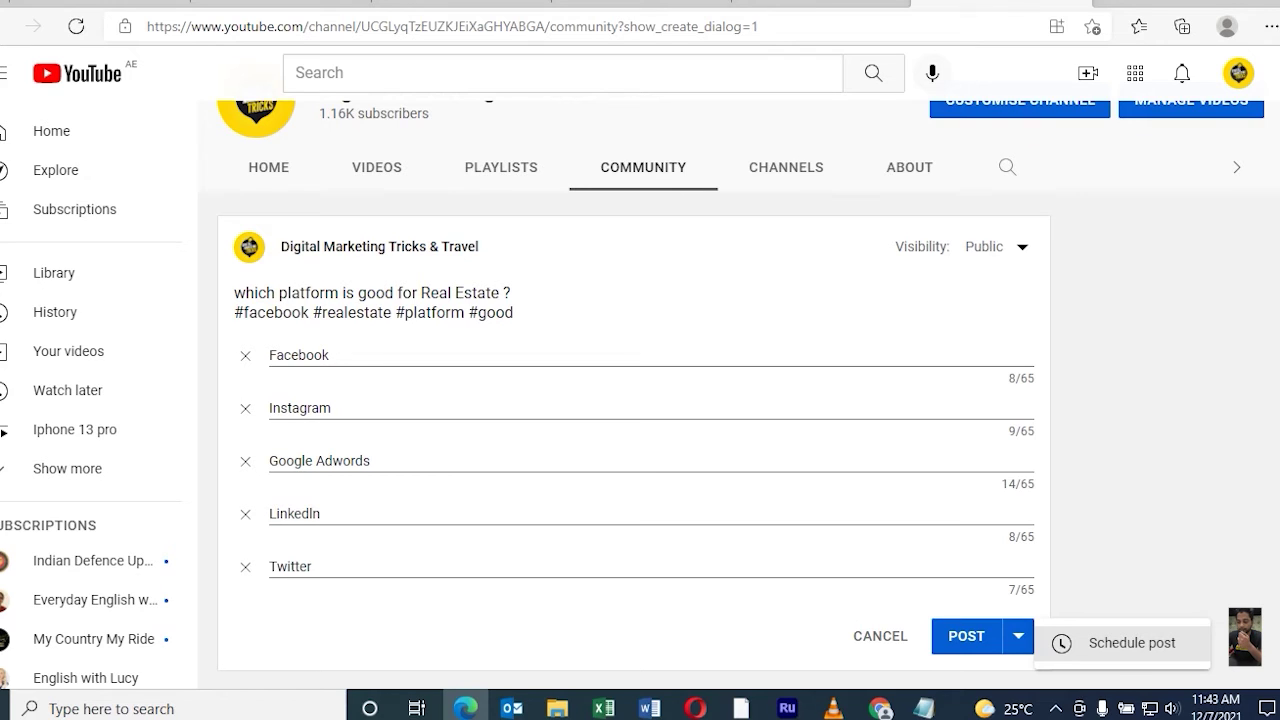
{"action": "left_click", "coordinate": [1120, 643]}
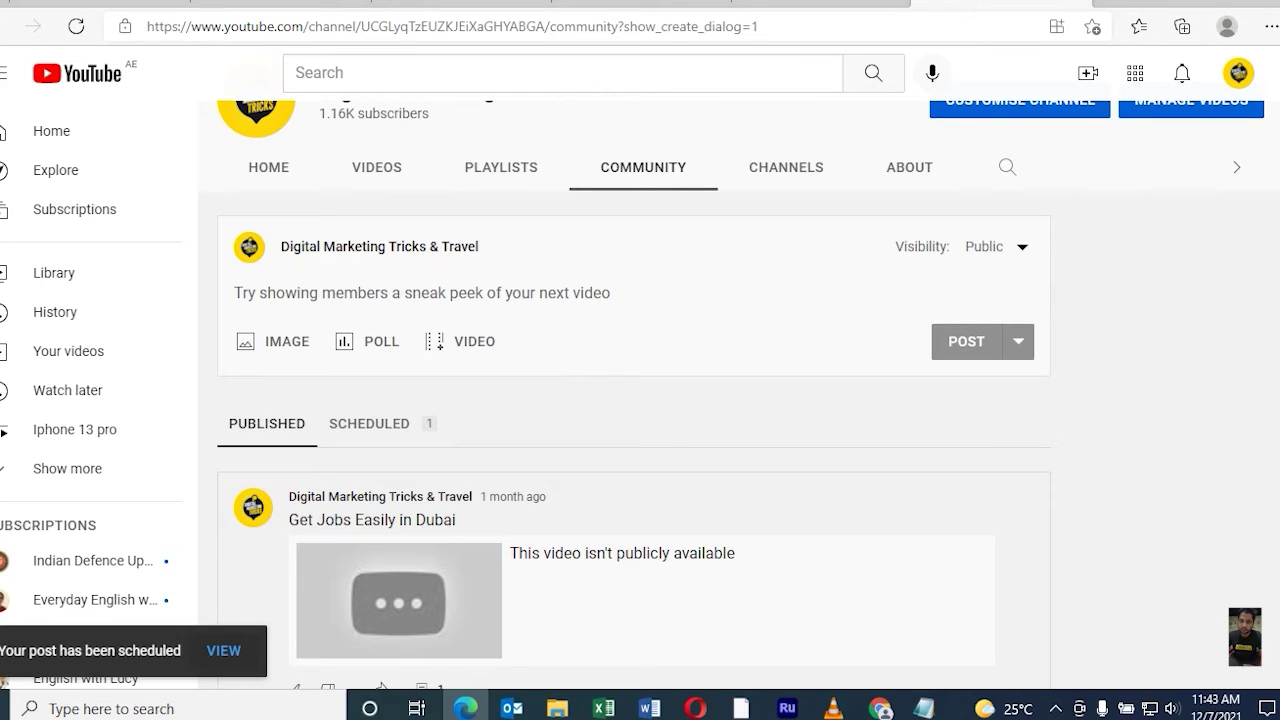
Revisit the Schedule post option, opening and closing its date and time panel
{"action": "left_click", "coordinate": [1018, 341]}
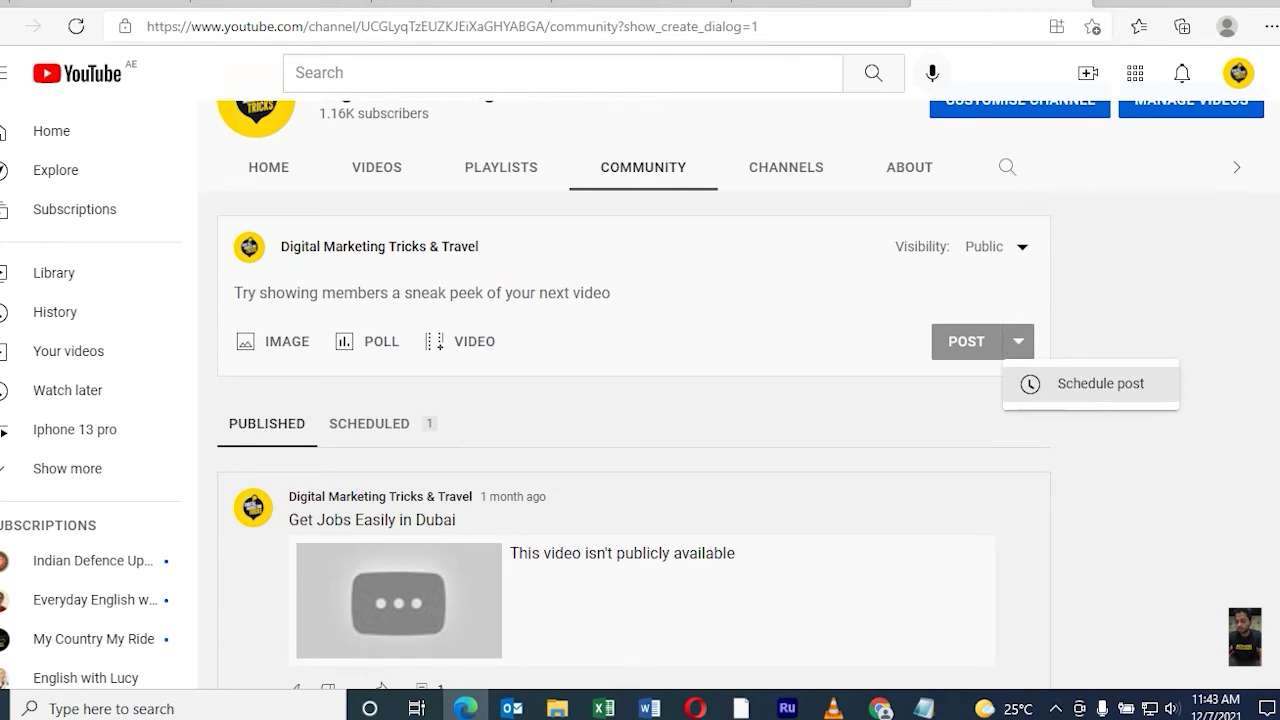
{"action": "left_click", "coordinate": [1090, 383]}
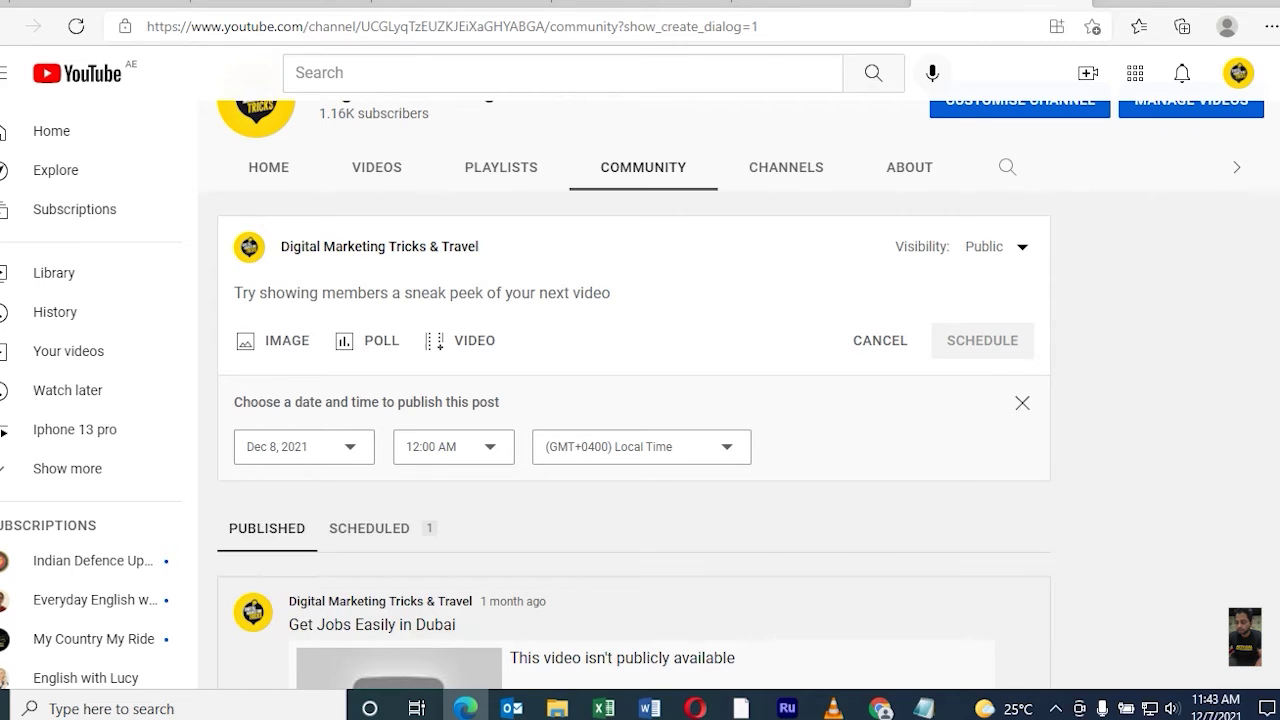
{"action": "left_click", "coordinate": [1022, 403]}
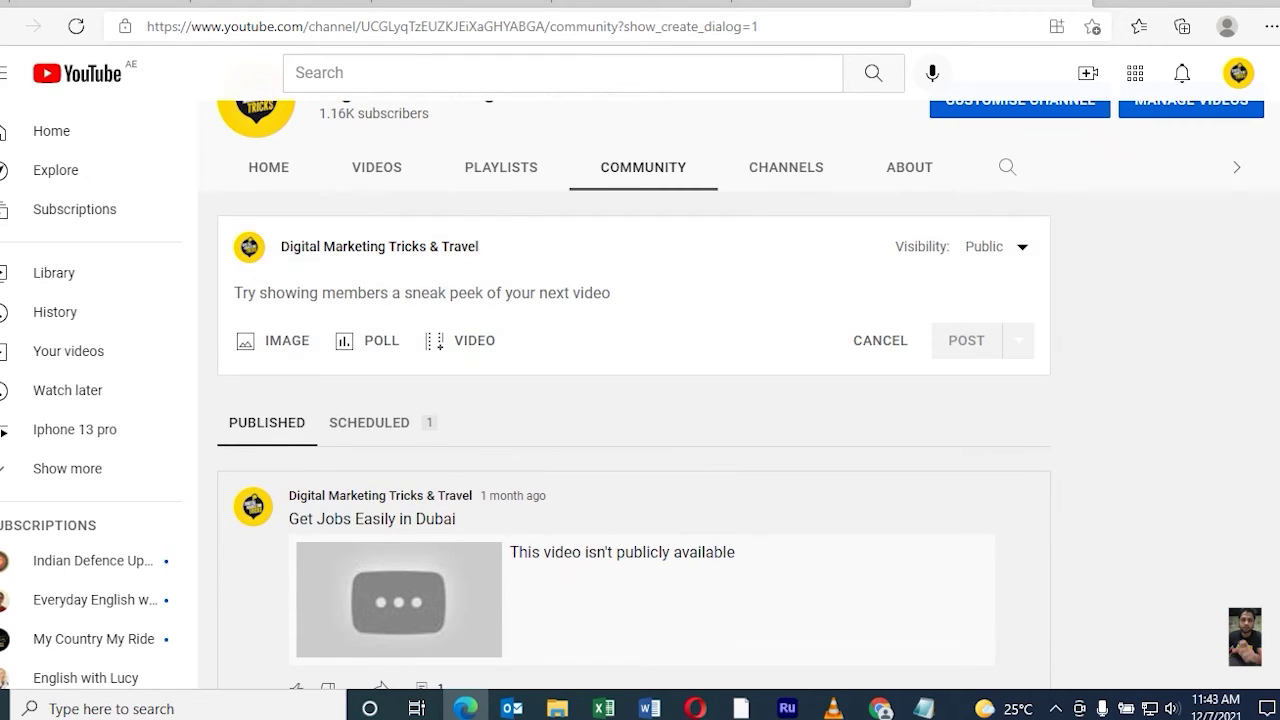
{"action": "left_click", "coordinate": [1018, 340]}
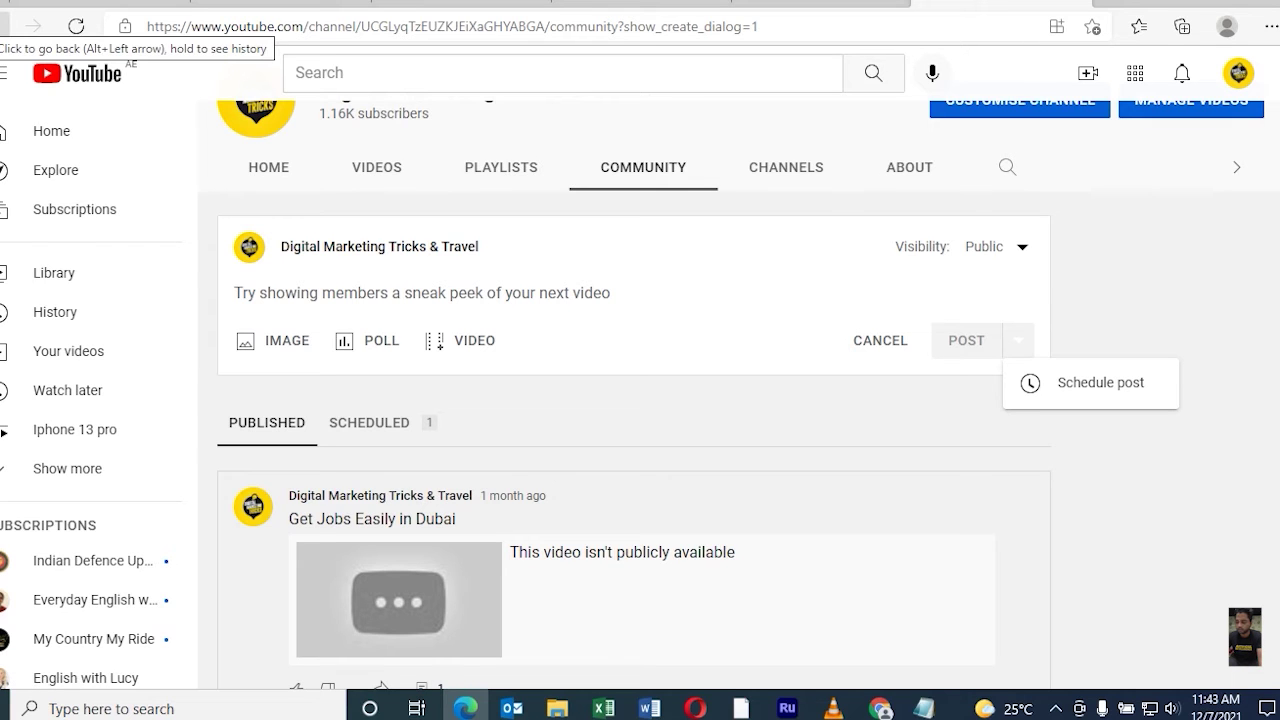
From the YouTube home feed, start a new community post as a blank poll
{"action": "left_click", "coordinate": [33, 26]}
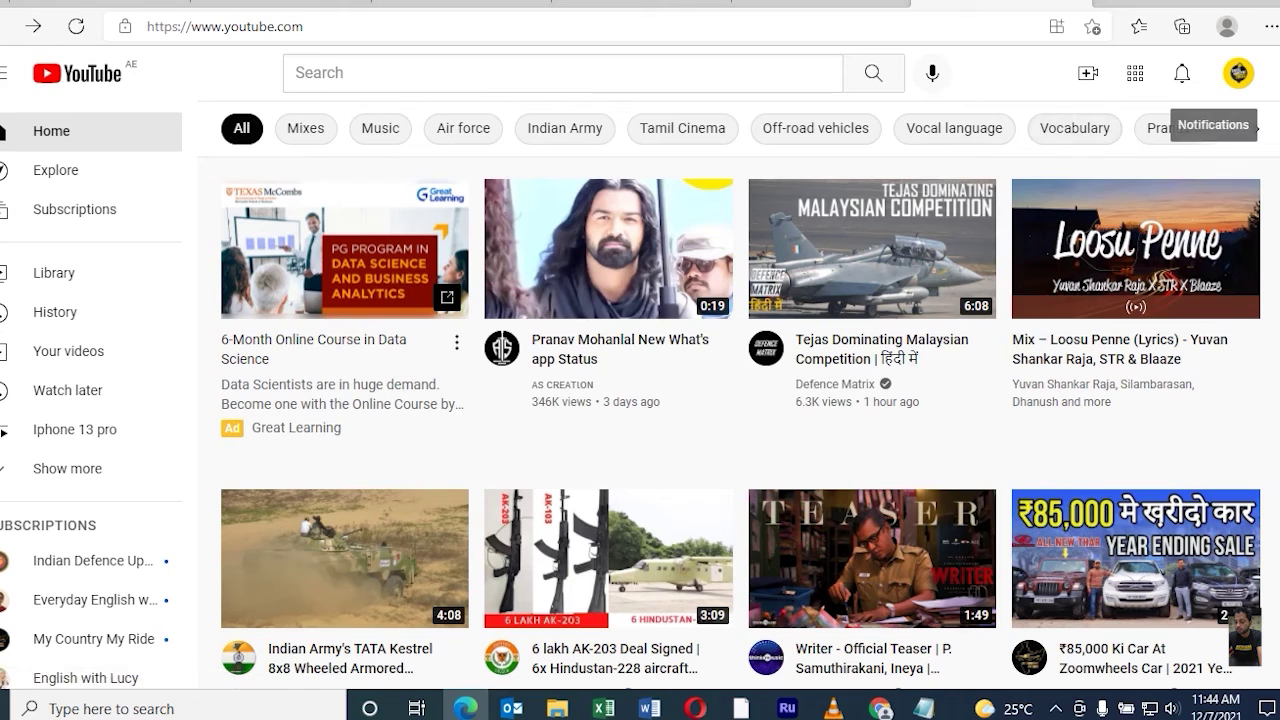
{"action": "left_click", "coordinate": [1088, 73]}
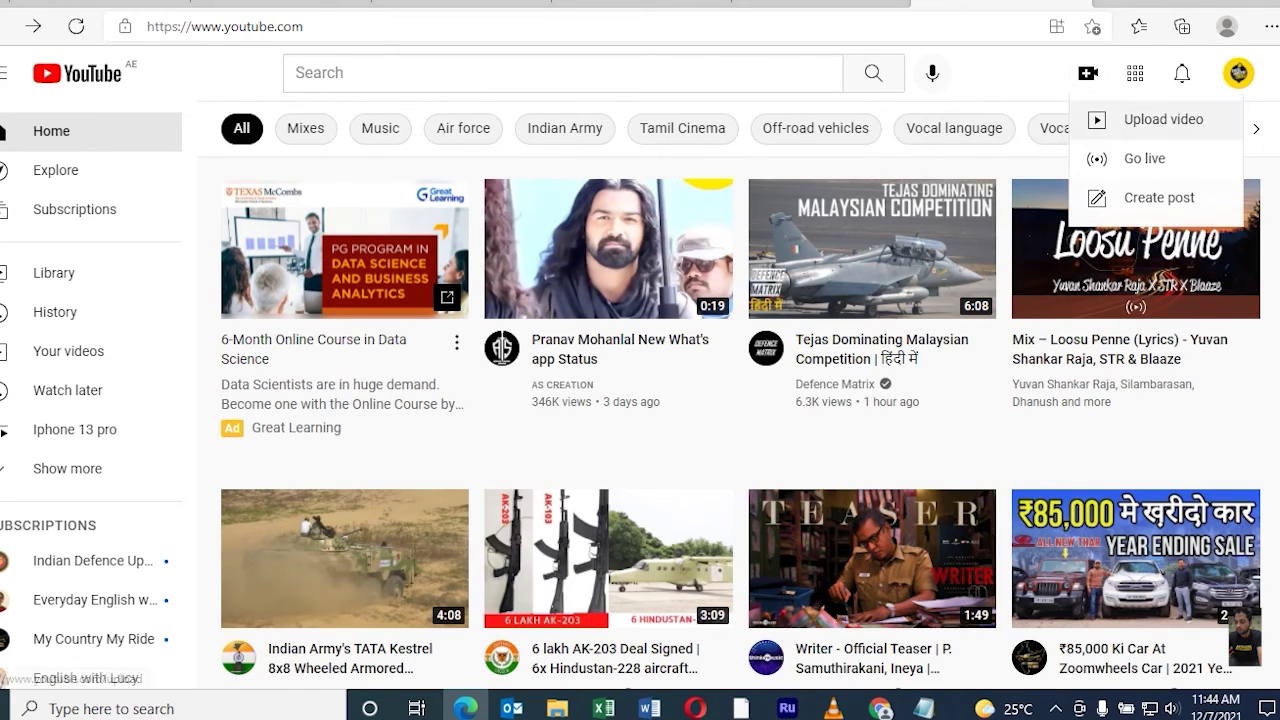
{"action": "left_click", "coordinate": [1159, 197]}
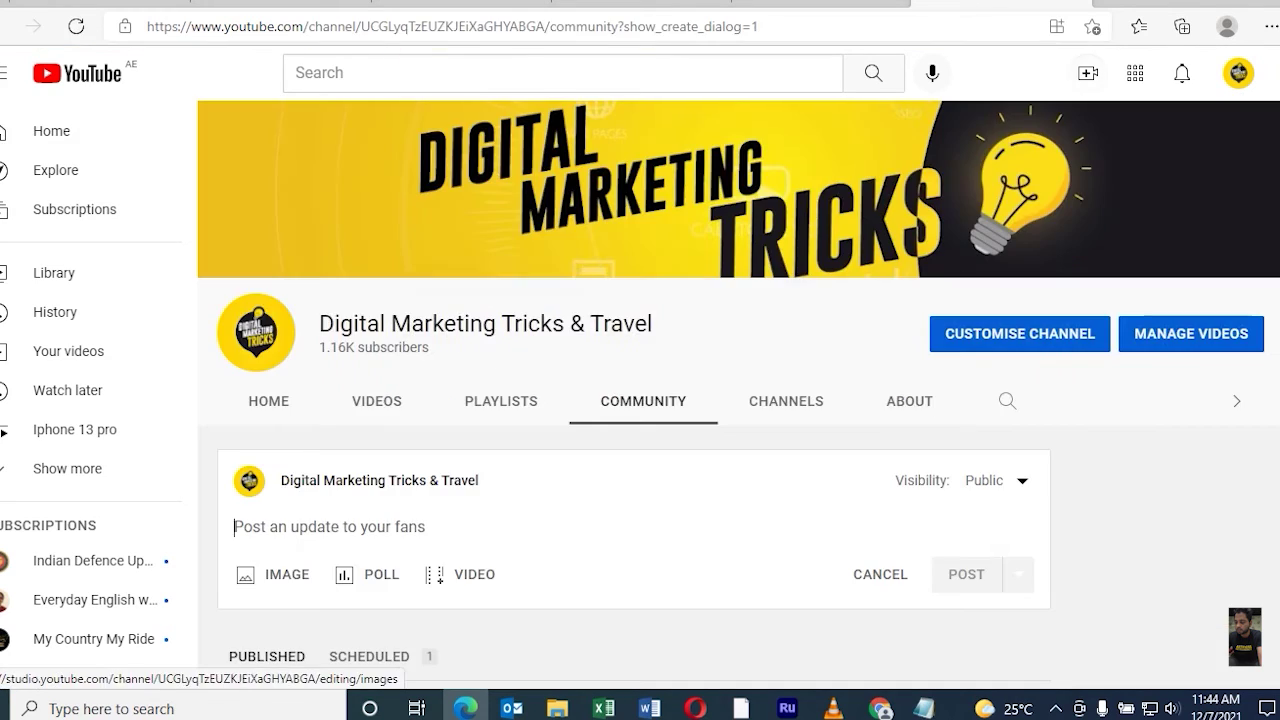
{"action": "left_click", "coordinate": [368, 575]}
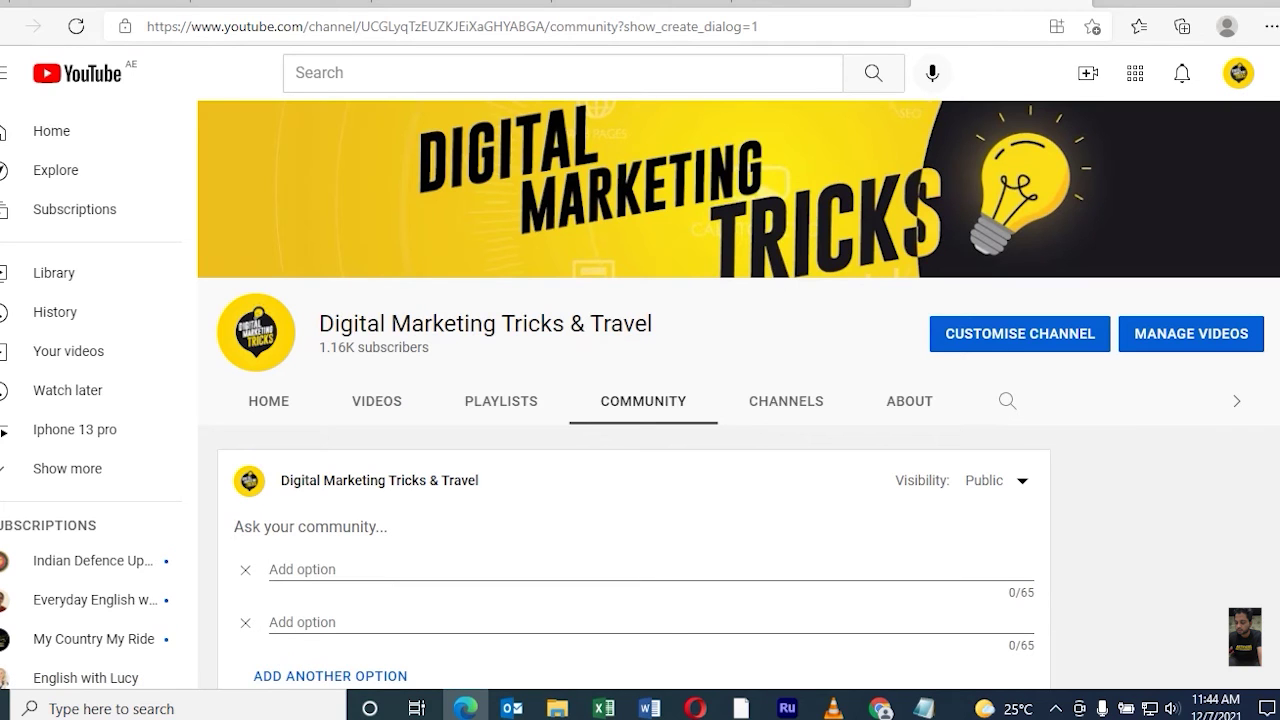
Select the earlier LinkedIn post's question and hashtags, then return to the YouTube draft
{"action": "scroll", "coordinate": [640, 400], "scroll_direction": "down", "scroll_amount": 3}
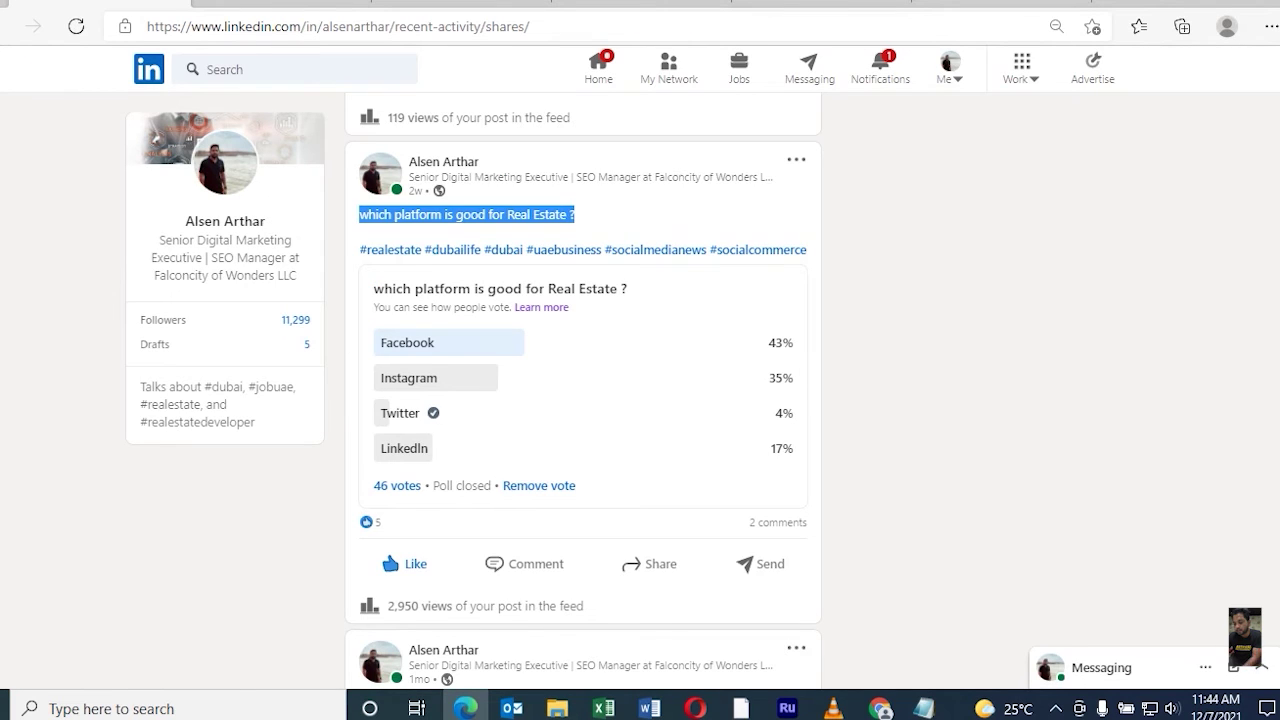
{"action": "left_click_drag", "start_coordinate": [361, 232], "coordinate": [360, 214]}
{"action": "key", "text": "ctrl+c"}
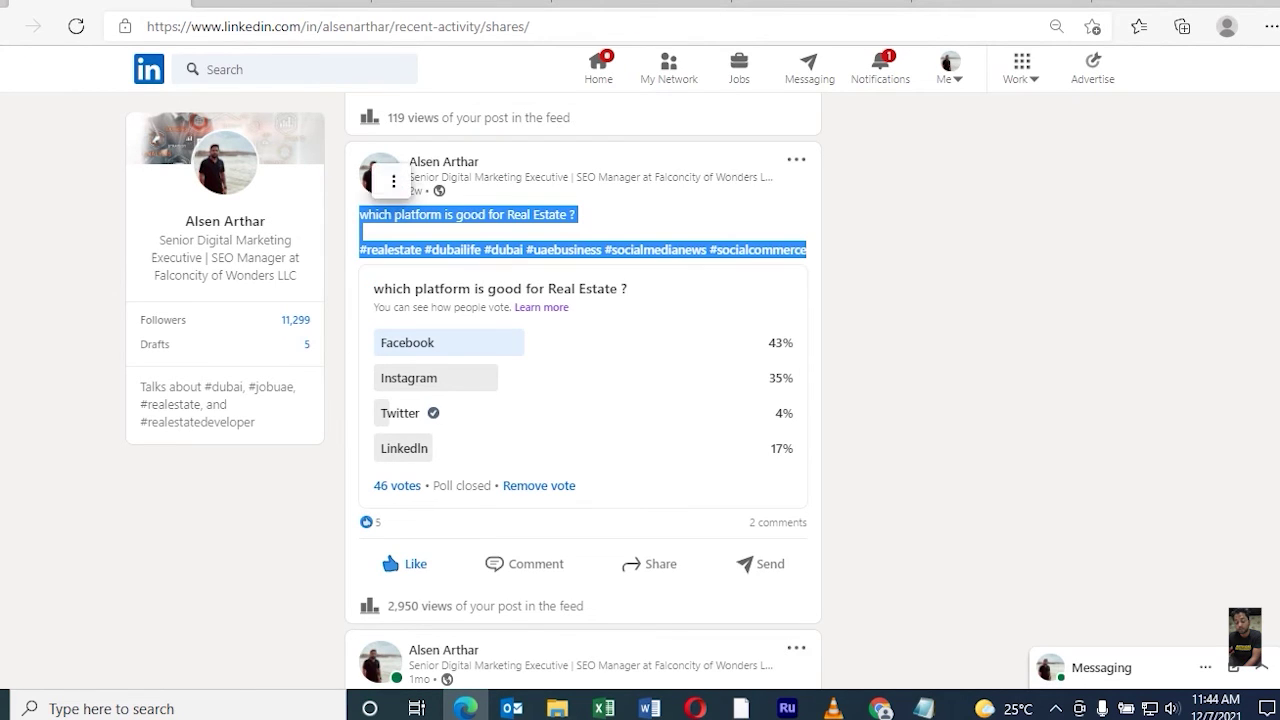
{"action": "key", "text": "alt+Tab"}
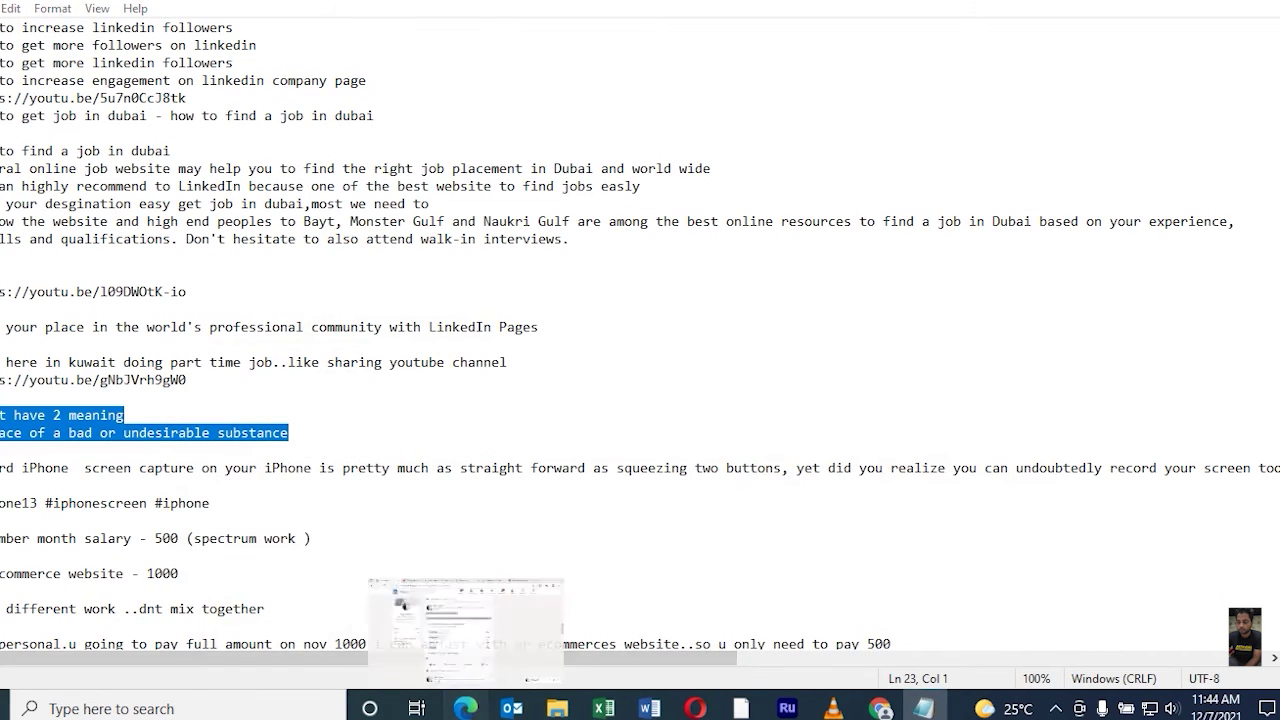
{"action": "left_click", "coordinate": [467, 630]}
{"action": "left_click", "coordinate": [1000, 4]}
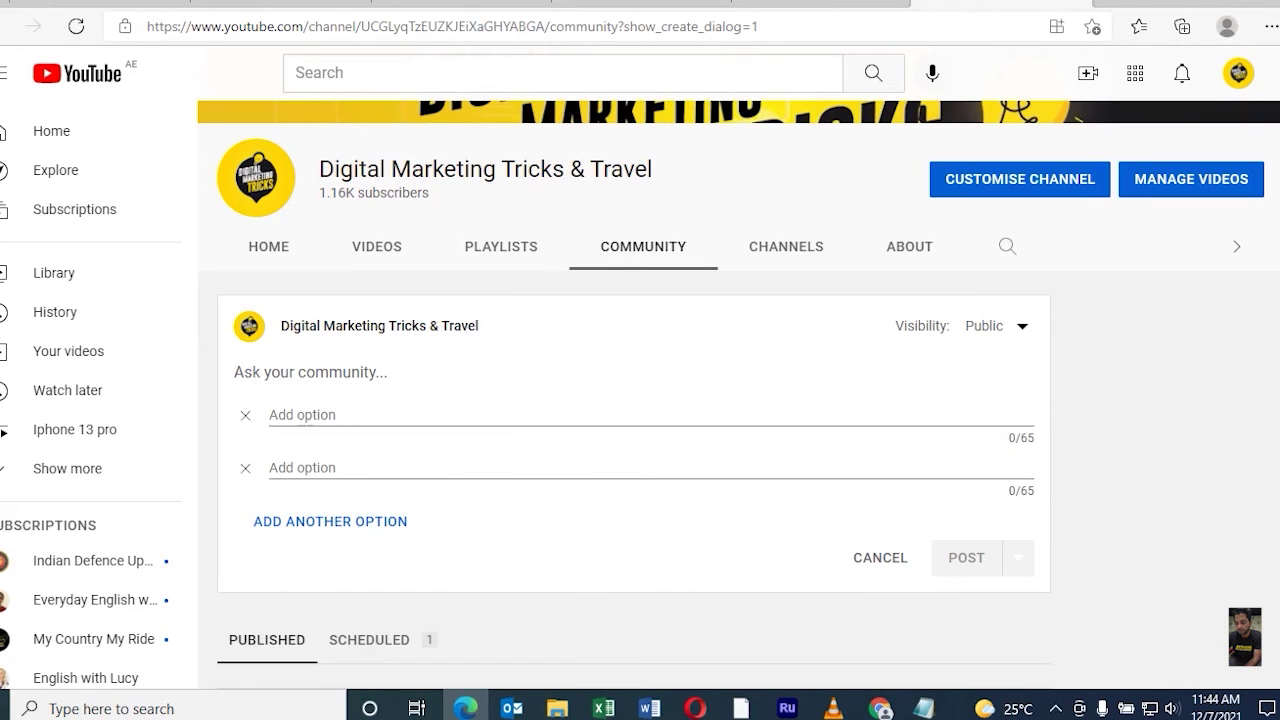
Paste the copied question and hashtags, then enter poll options Facebook and Instagram
{"action": "key", "text": "ctrl+v"}
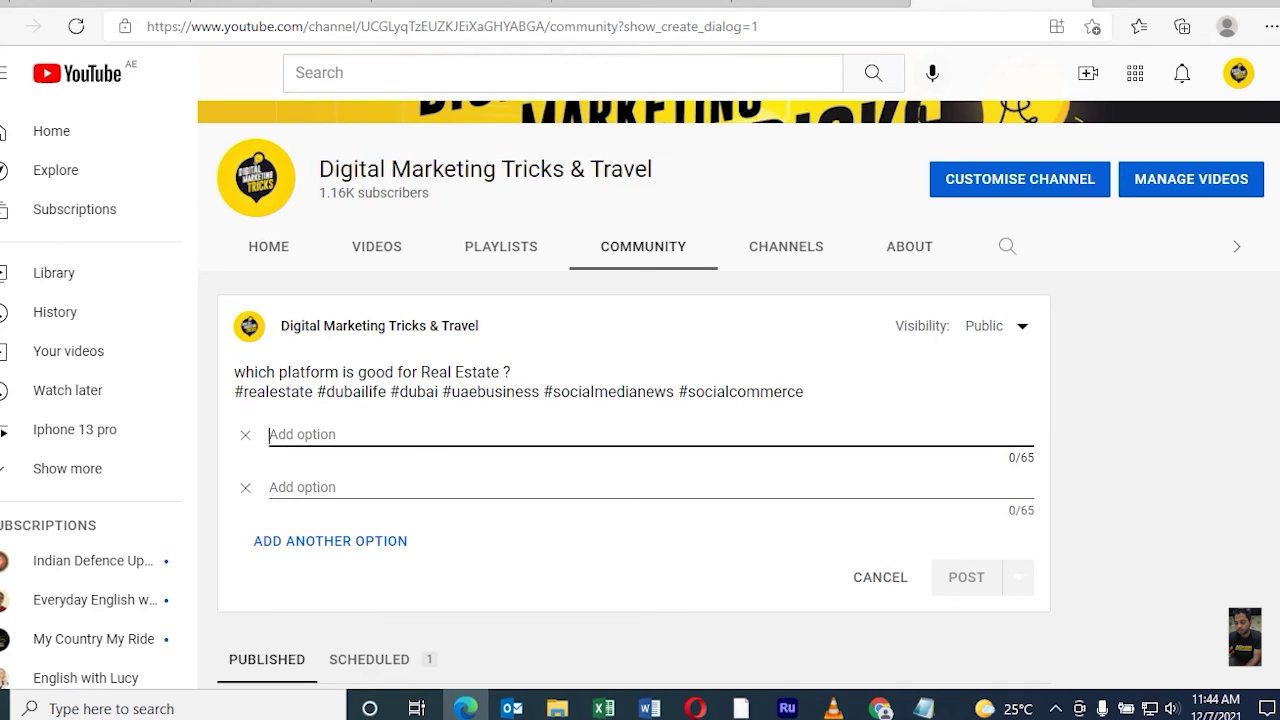
{"action": "type", "text": "Faceb"}
{"action": "type", "text": "ook"}
{"action": "key", "text": "Tab"}
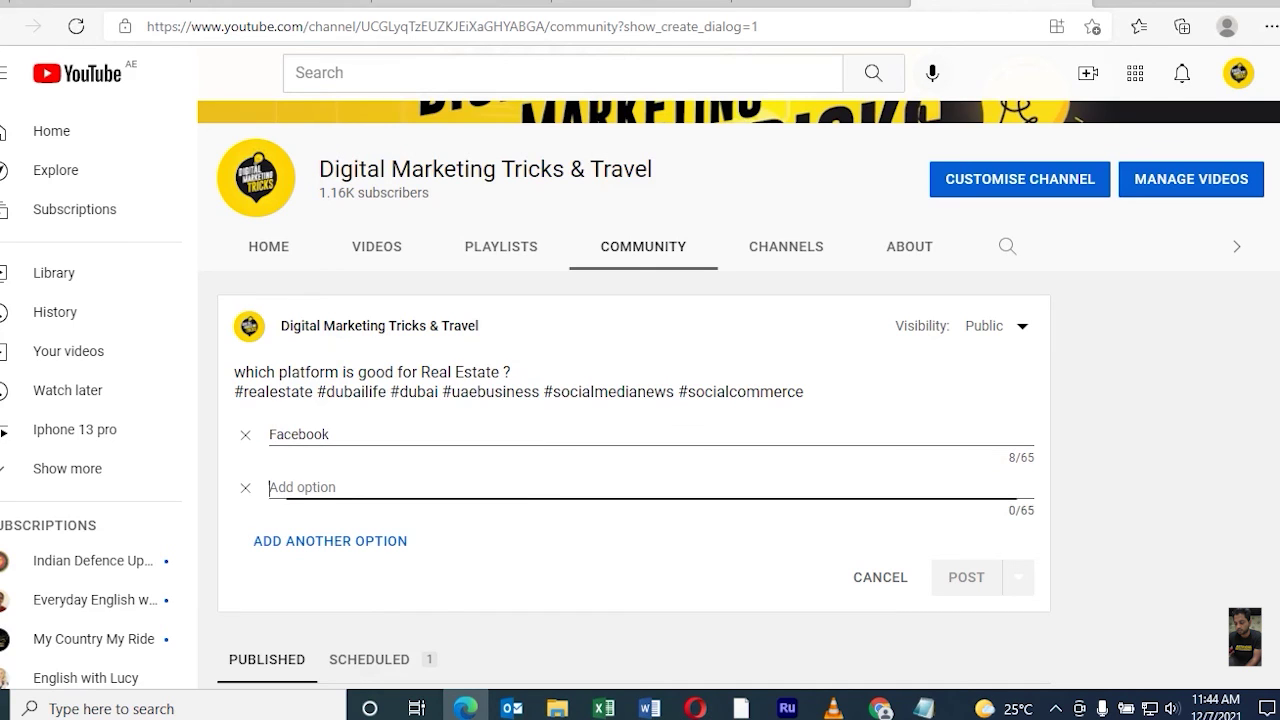
{"action": "type", "text": "Instag"}
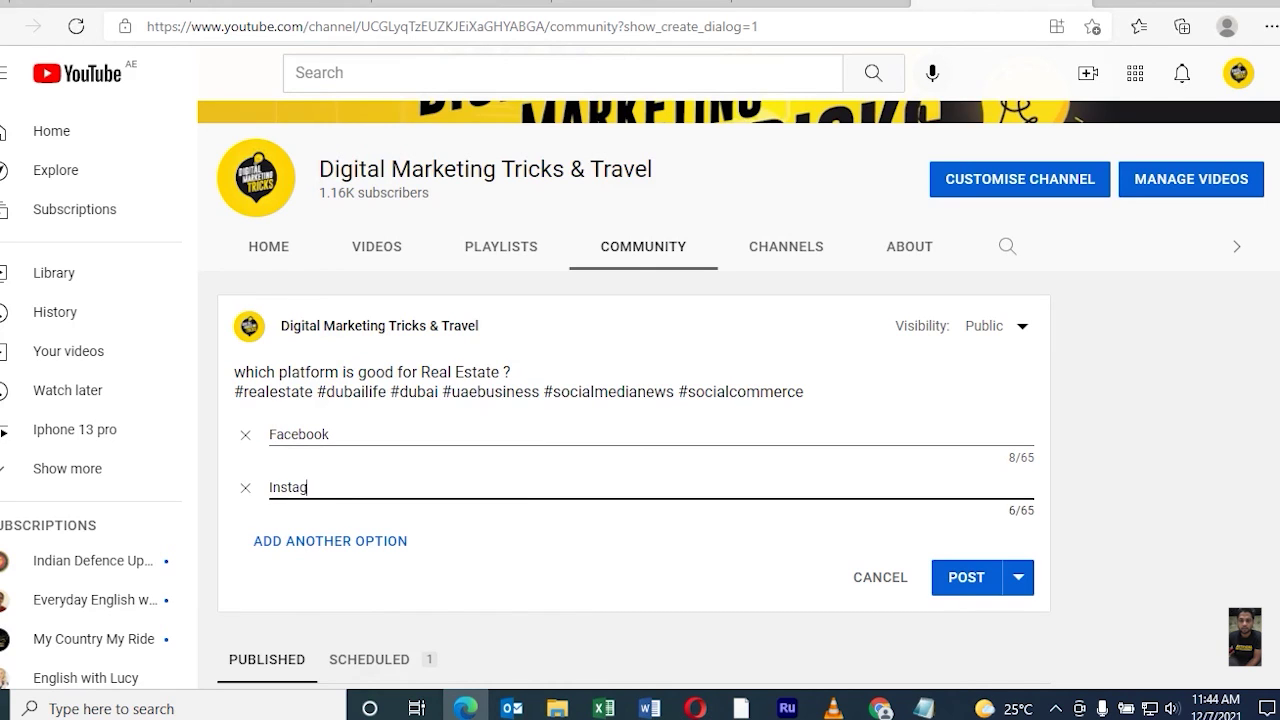
{"action": "type", "text": "ram"}
{"action": "key", "text": "Tab"}
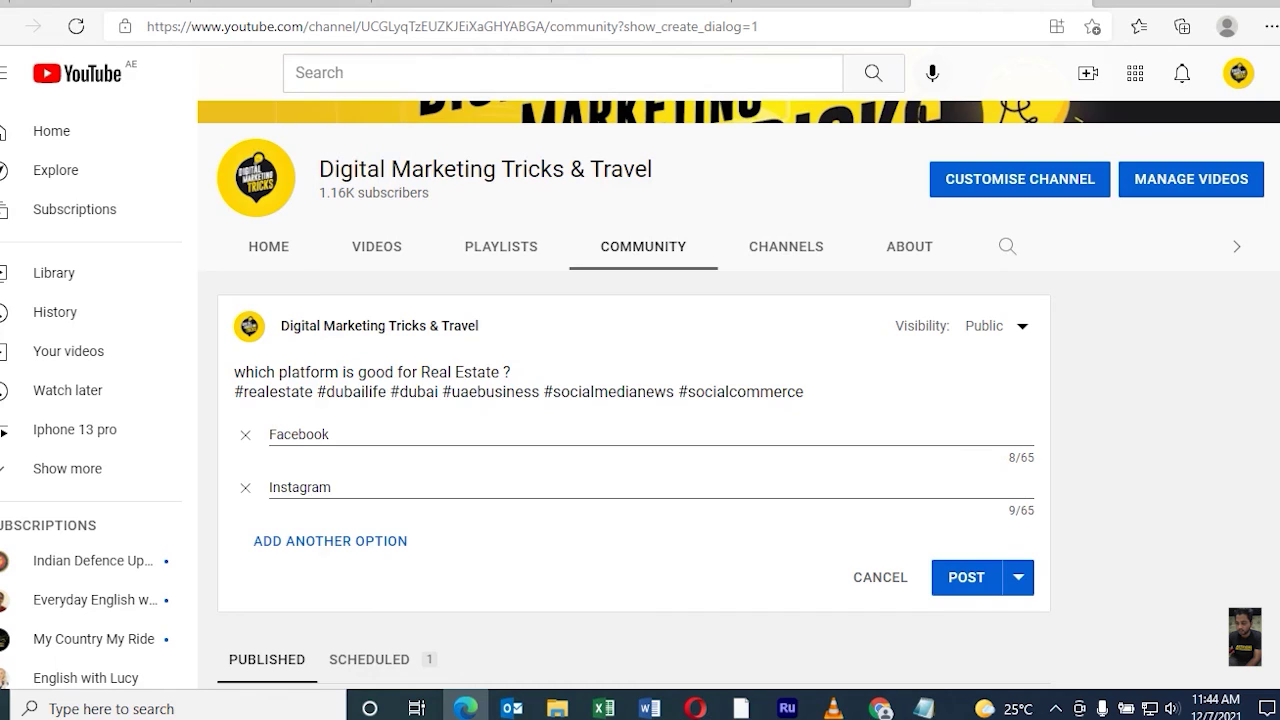
Add more option slots, enter Twitter, and put the hashtags on their own line
{"action": "key", "text": "Return"}
{"action": "type", "text": "LinkedIn"}
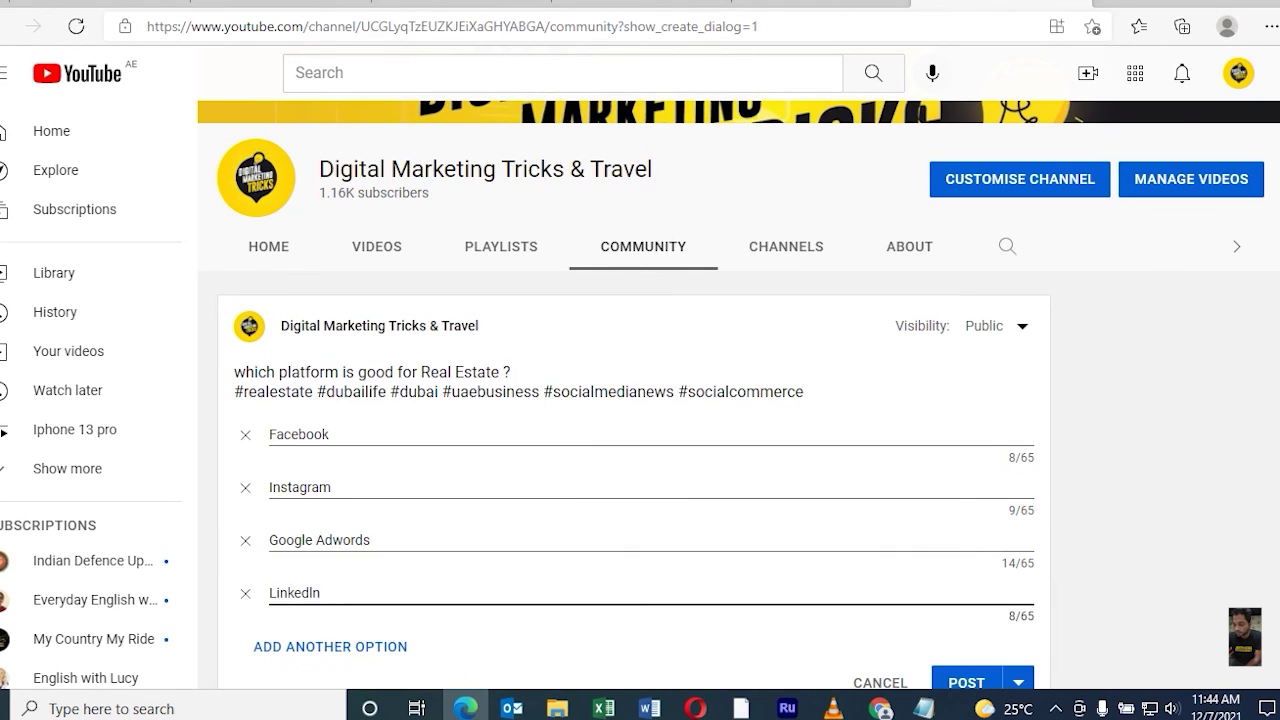
{"action": "key", "text": "Tab"}
{"action": "key", "text": "Return"}
{"action": "type", "text": "T"}
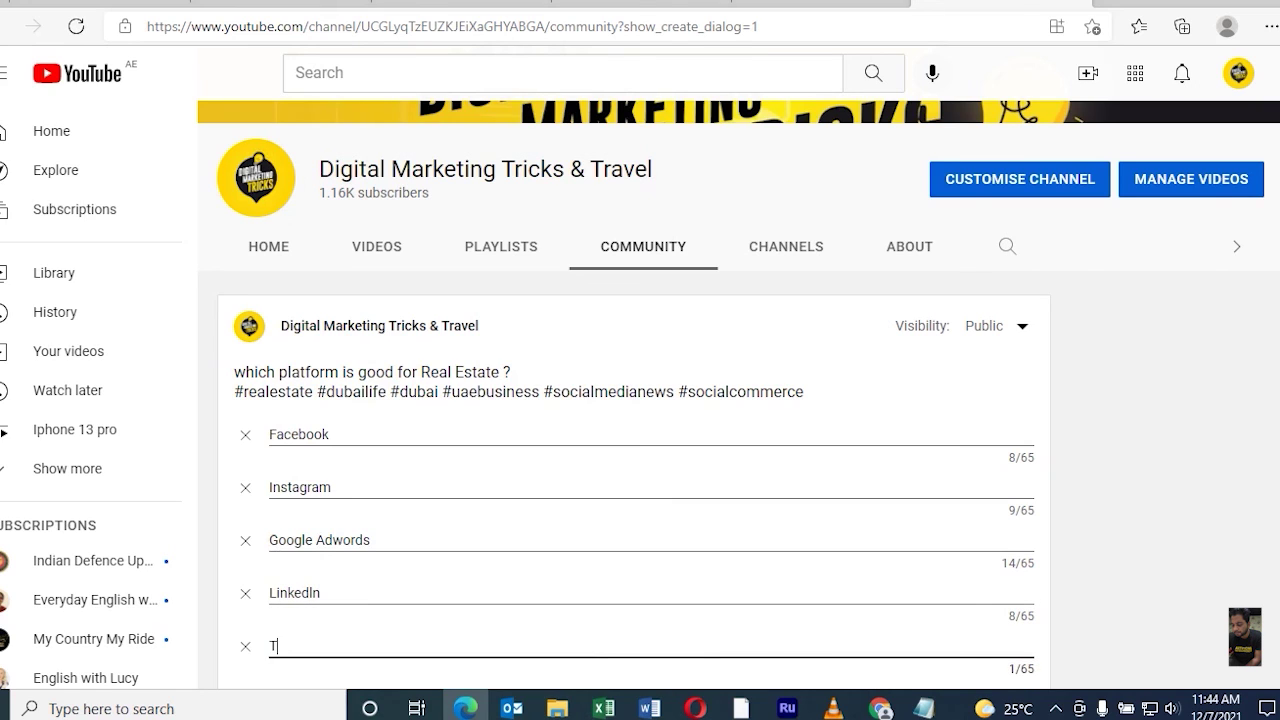
{"action": "type", "text": "witter"}
{"action": "scroll", "coordinate": [640, 400], "scroll_direction": "down", "scroll_amount": 2}
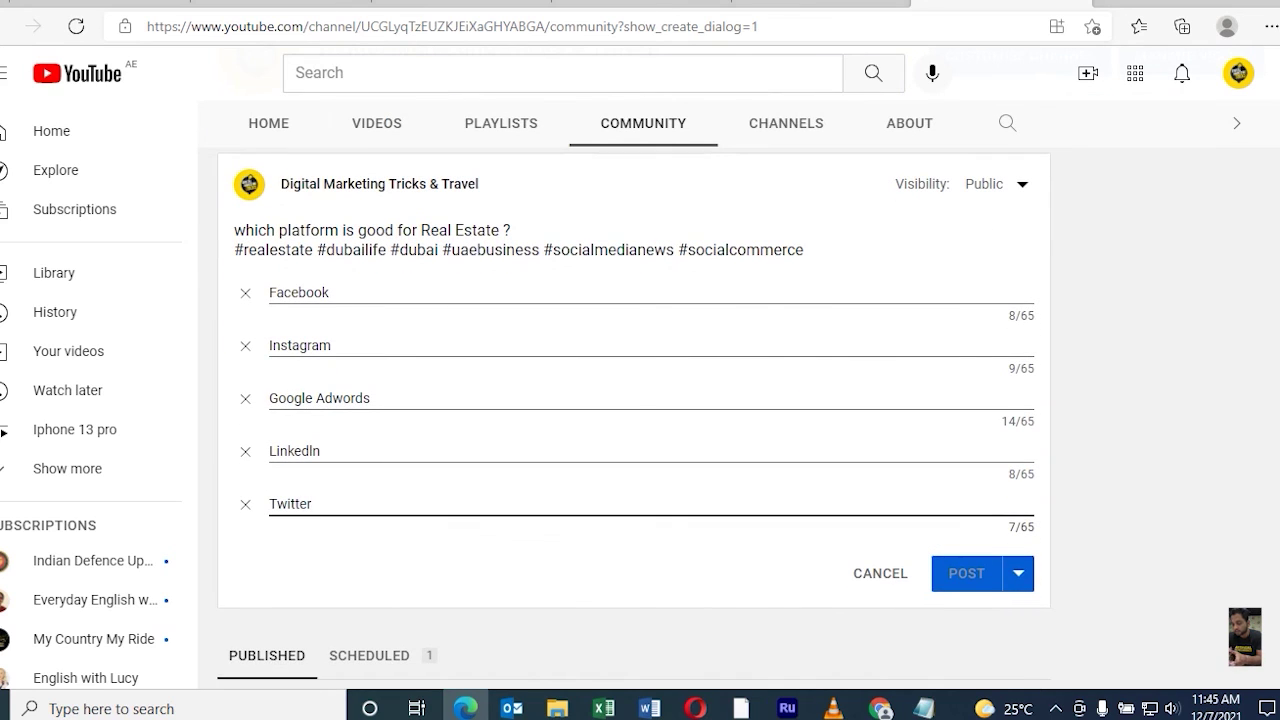
{"action": "left_click", "coordinate": [511, 230]}
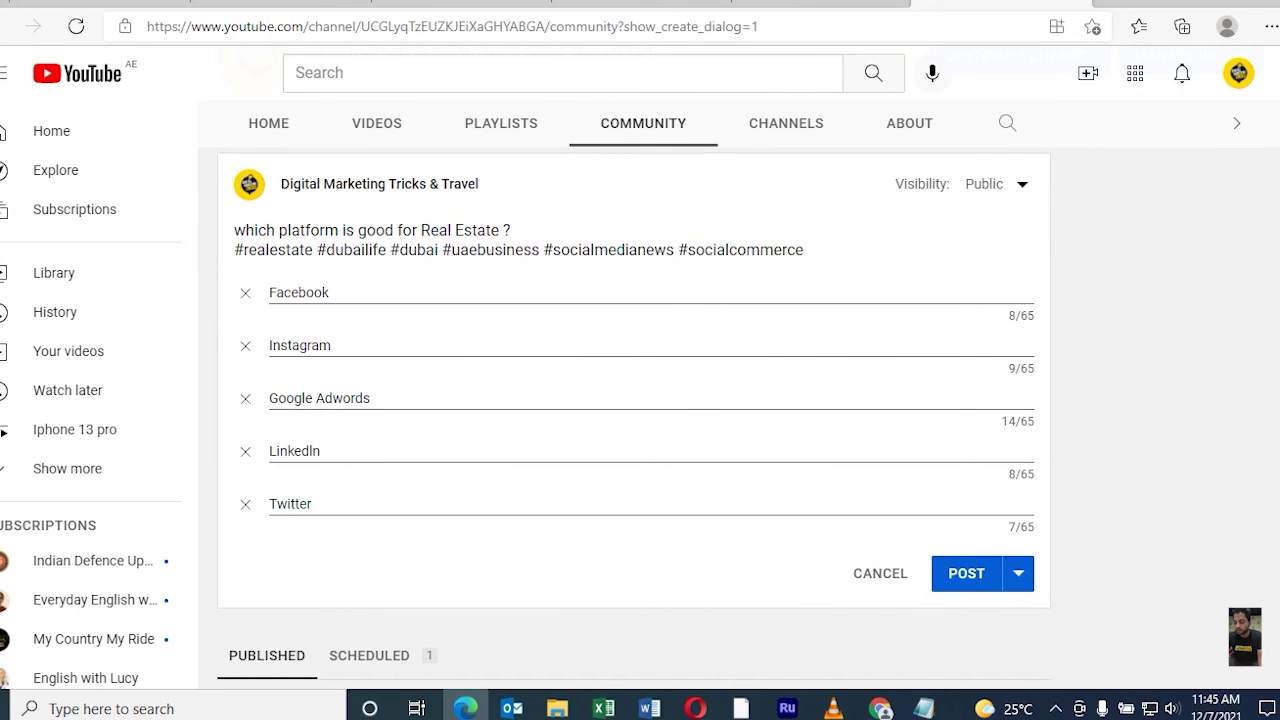
{"action": "key", "text": "Return"}
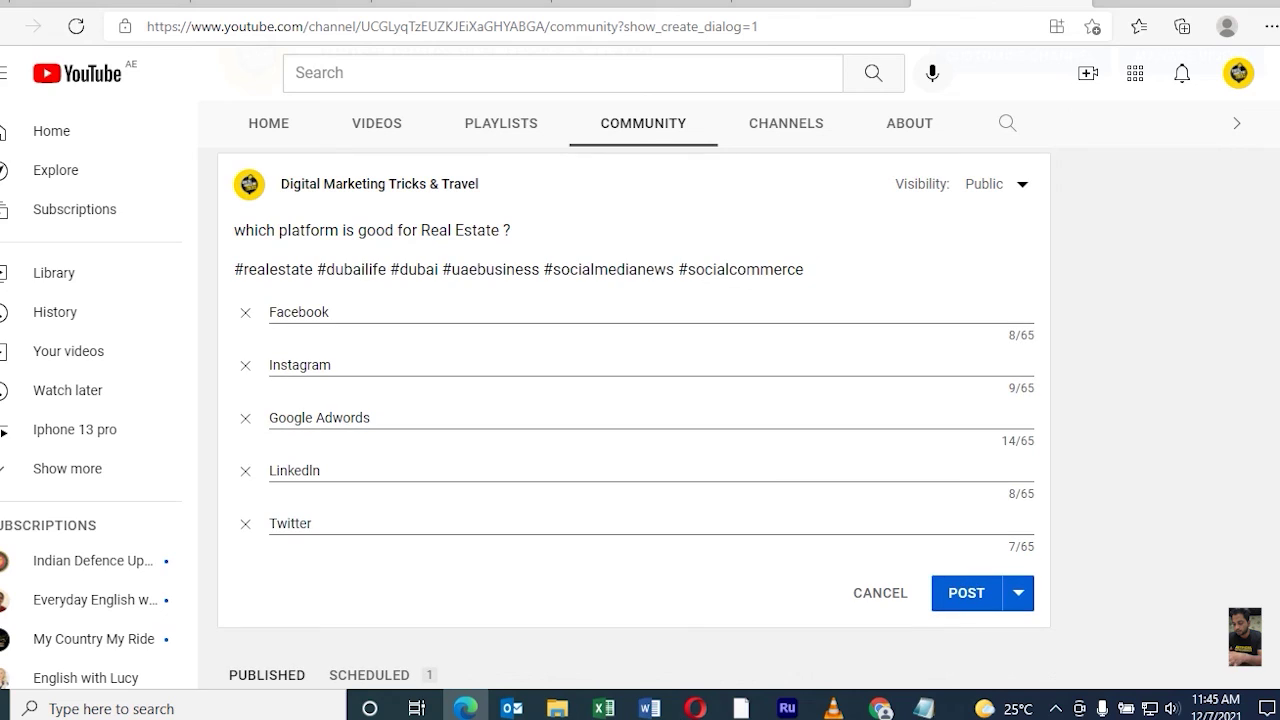